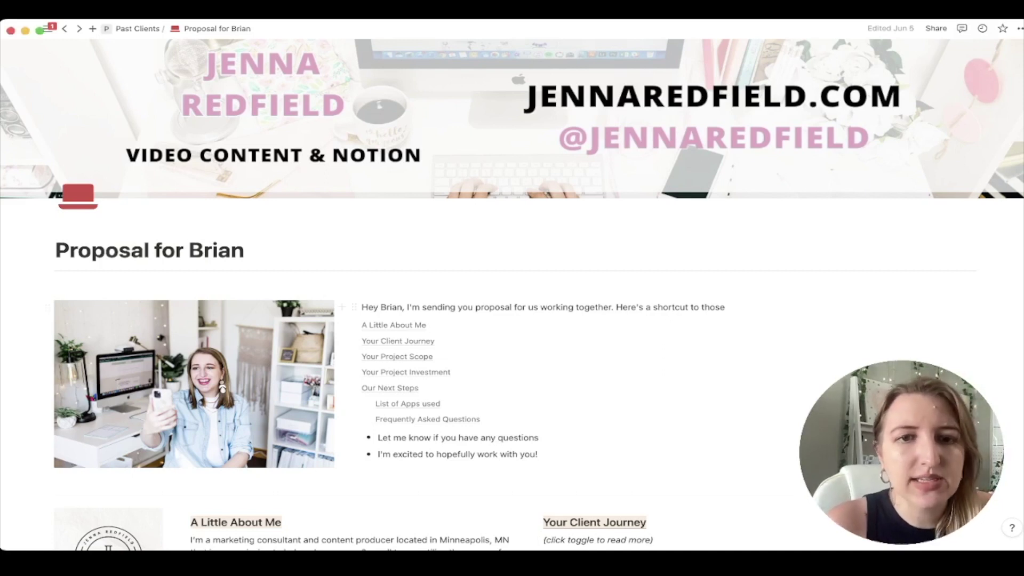
scroll(267, 331, down, 5)
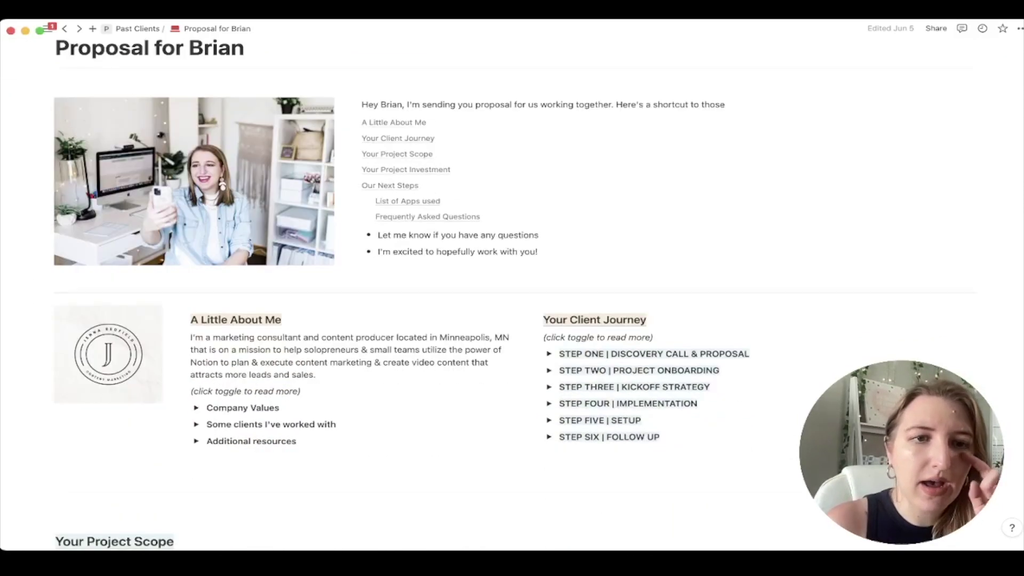
click(196, 339)
click(196, 338)
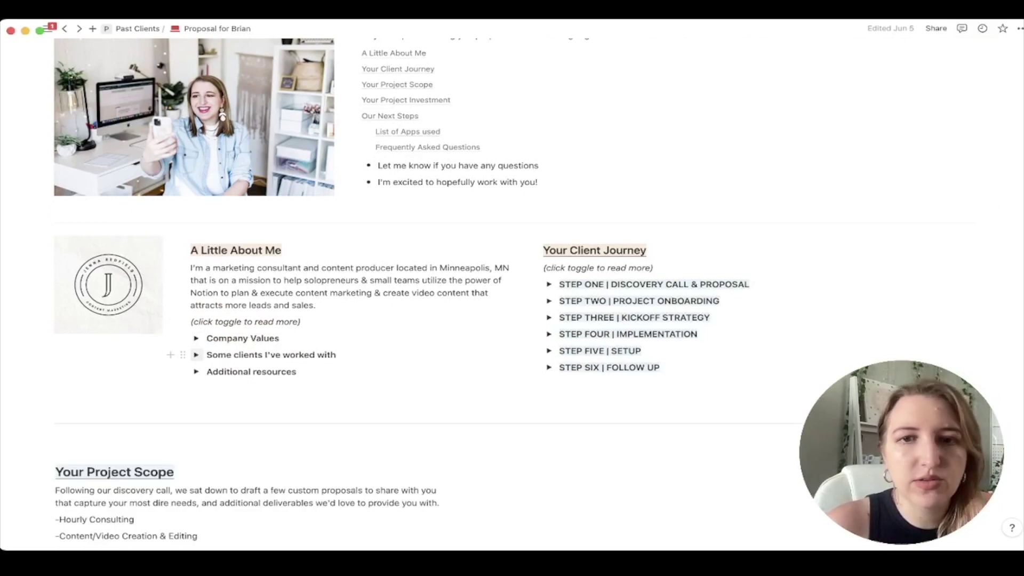
click(549, 284)
click(549, 285)
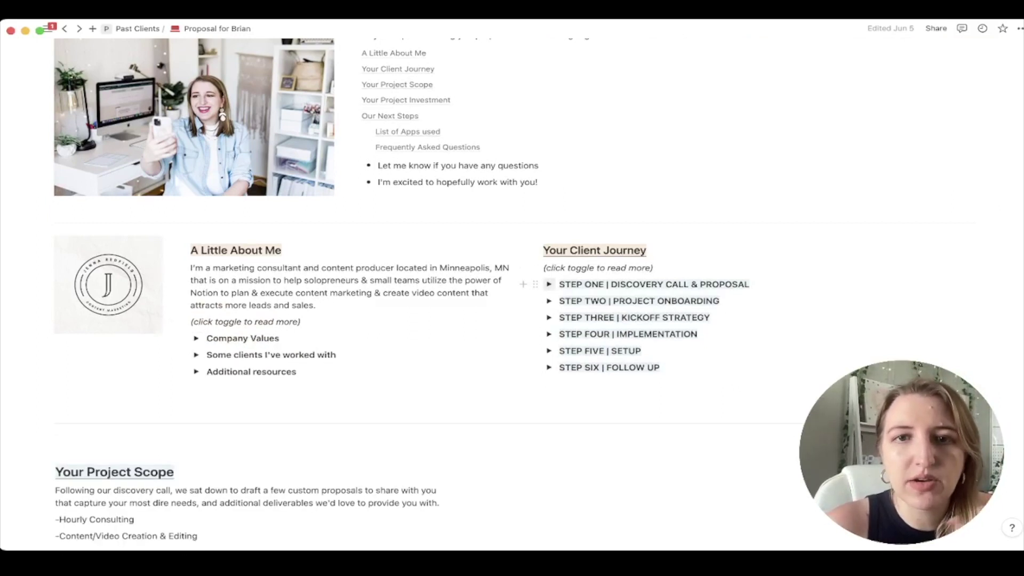
scroll(549, 284, down, 3)
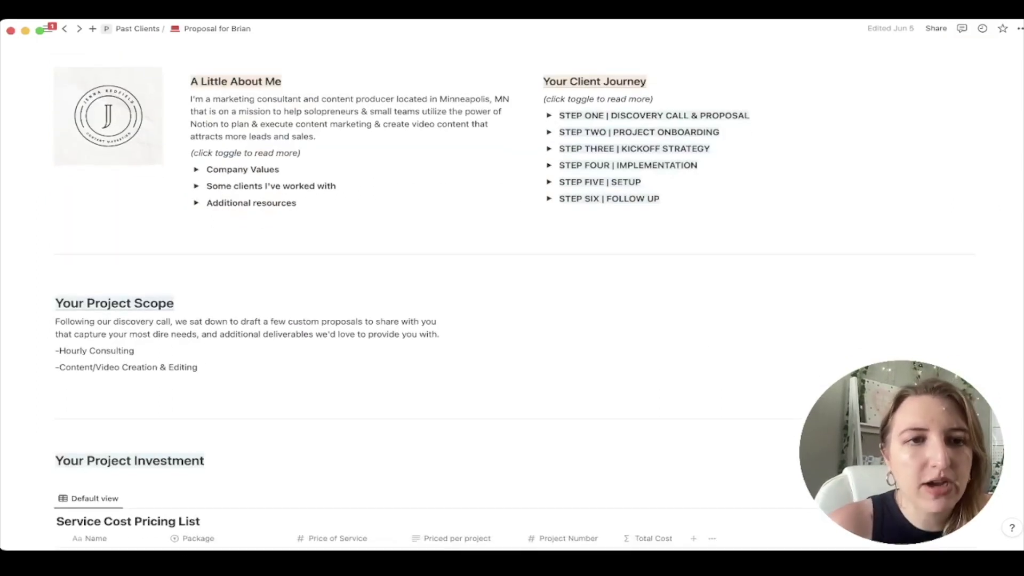
scroll(435, 301, down, 4)
scroll(224, 229, down, 10)
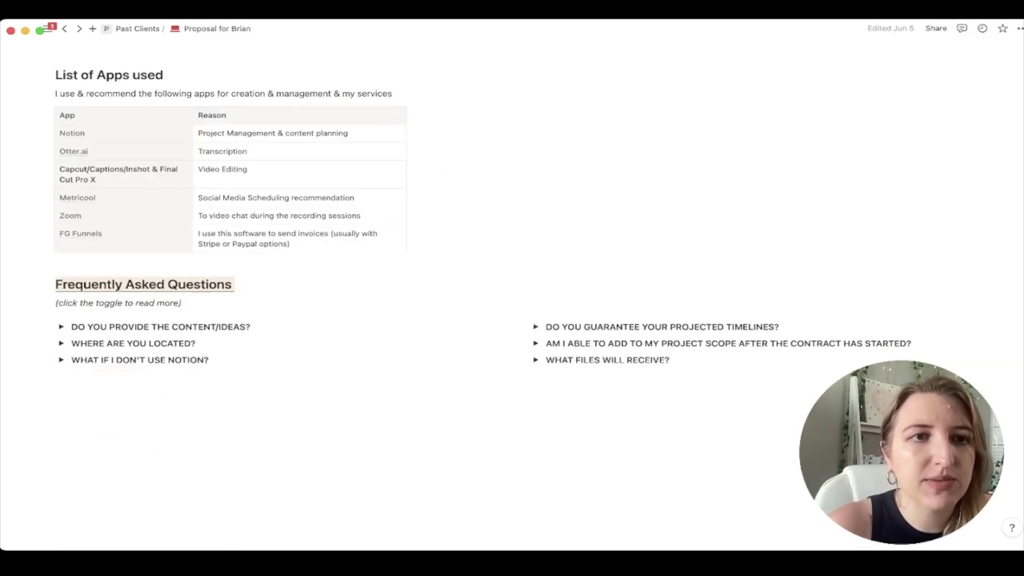
scroll(224, 229, up, 2)
scroll(224, 230, up, 1)
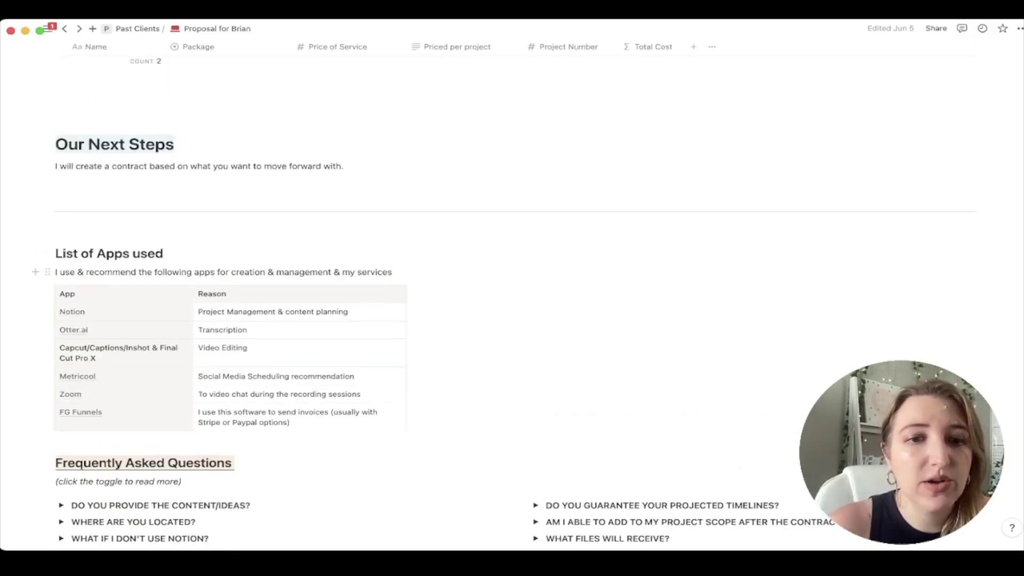
scroll(224, 273, down, 3)
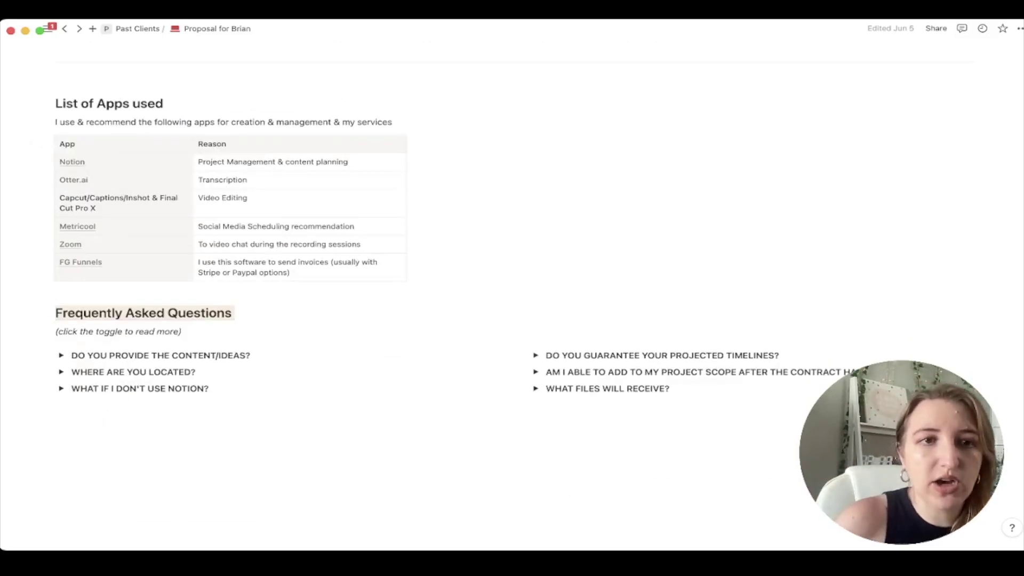
scroll(512, 314, up, 20)
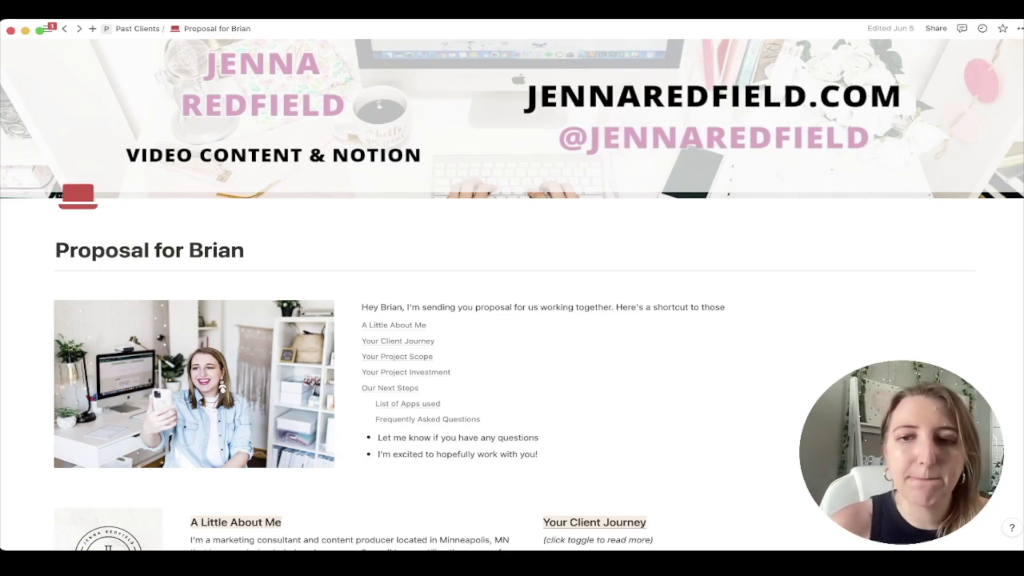
key(super+Tab)
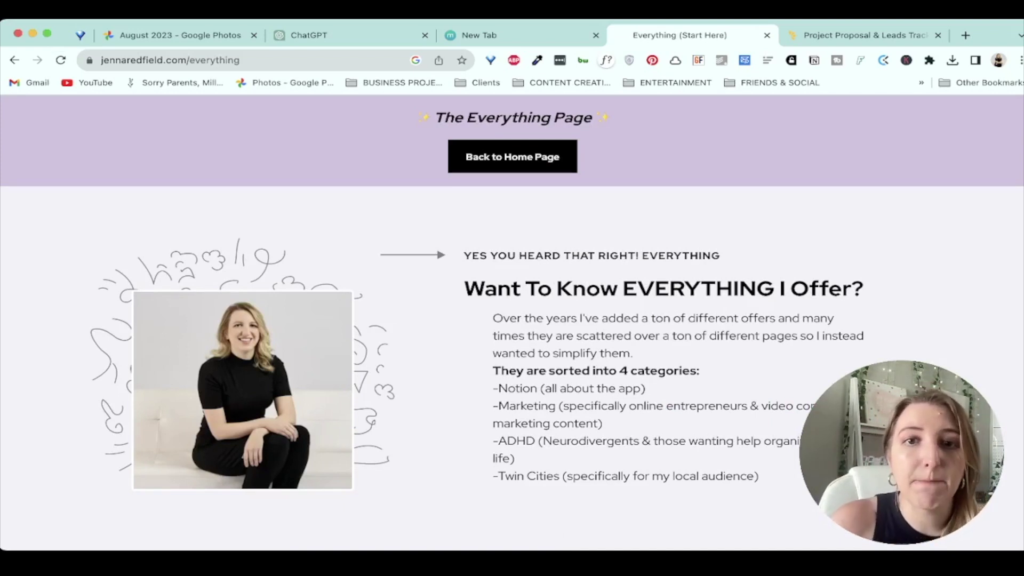
Scroll through the offers on the /everything page, then go back to the jennaredfield.com home page
scroll(512, 321, down, 20)
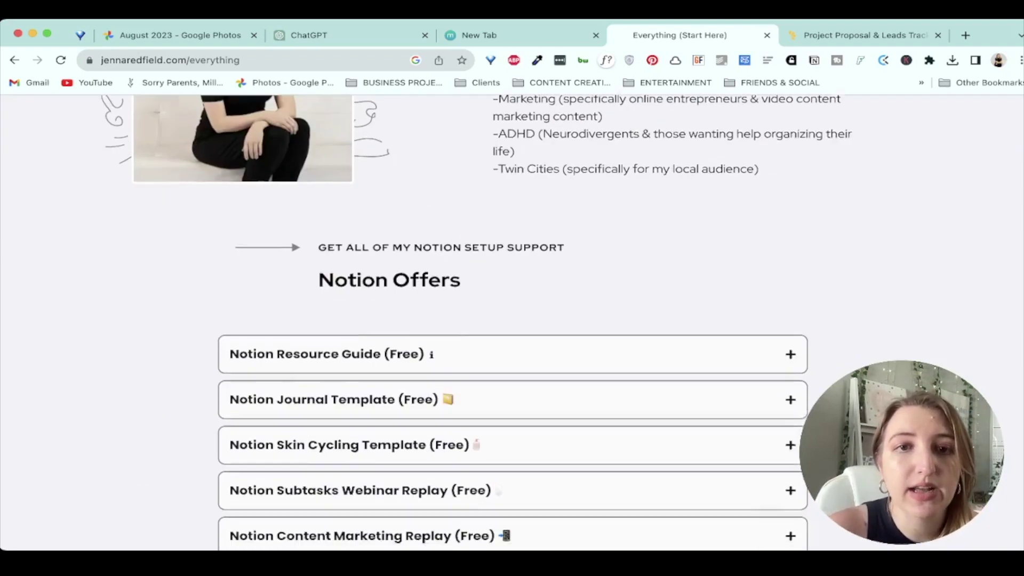
scroll(512, 320, down, 20)
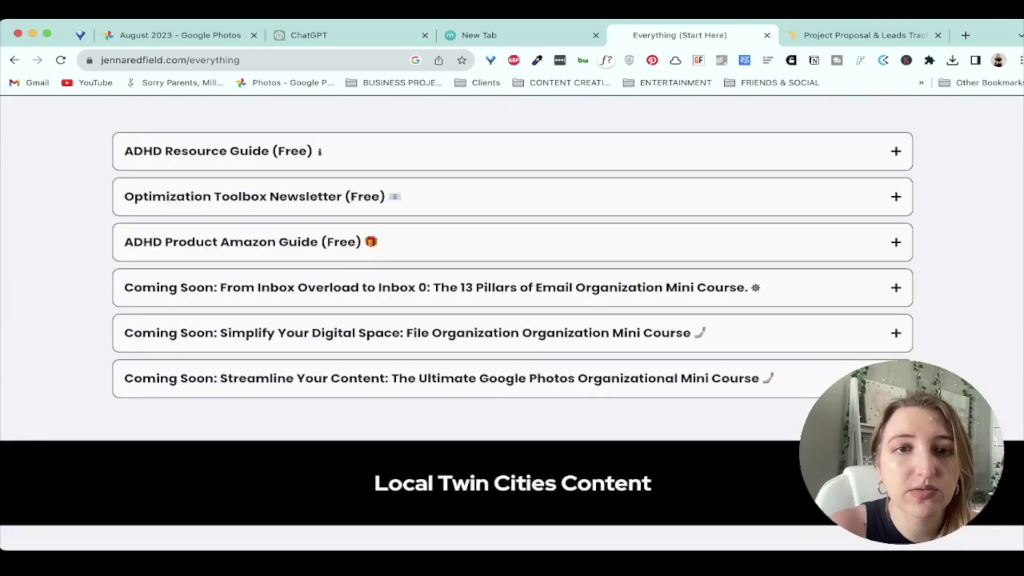
scroll(512, 320, up, 2)
scroll(512, 320, up, 20)
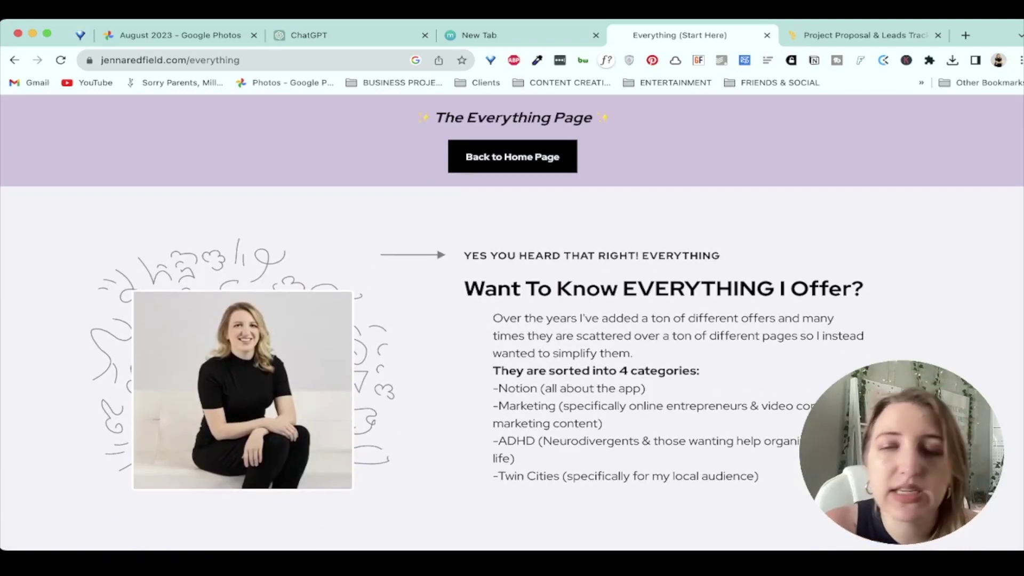
scroll(513, 320, down, 10)
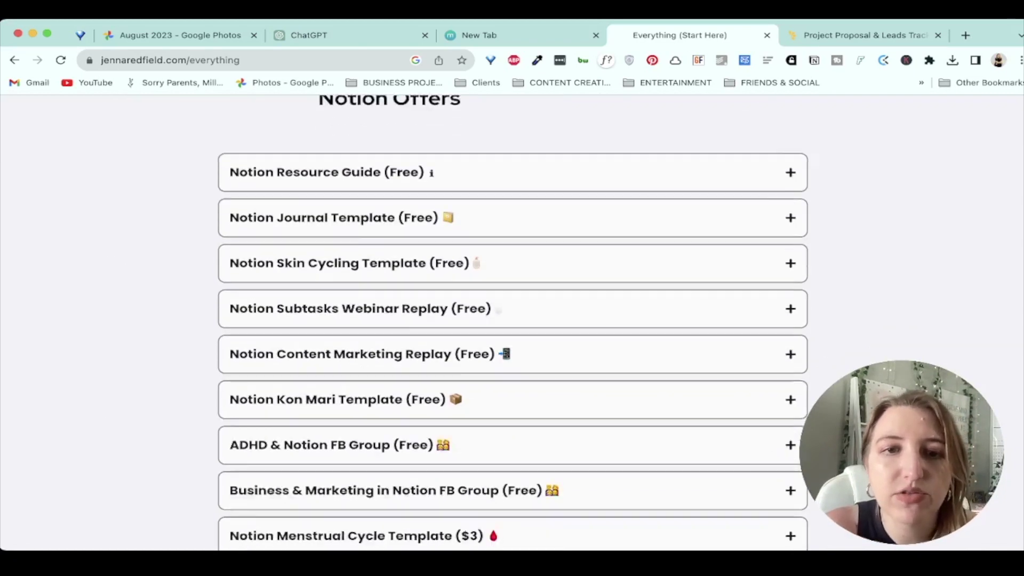
scroll(513, 320, down, 5)
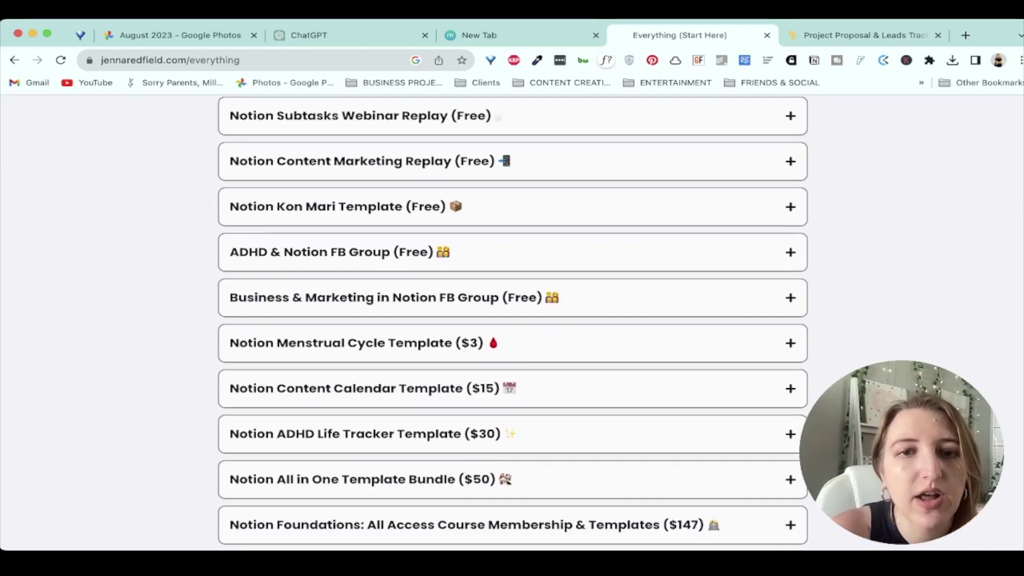
key(super+bracketleft)
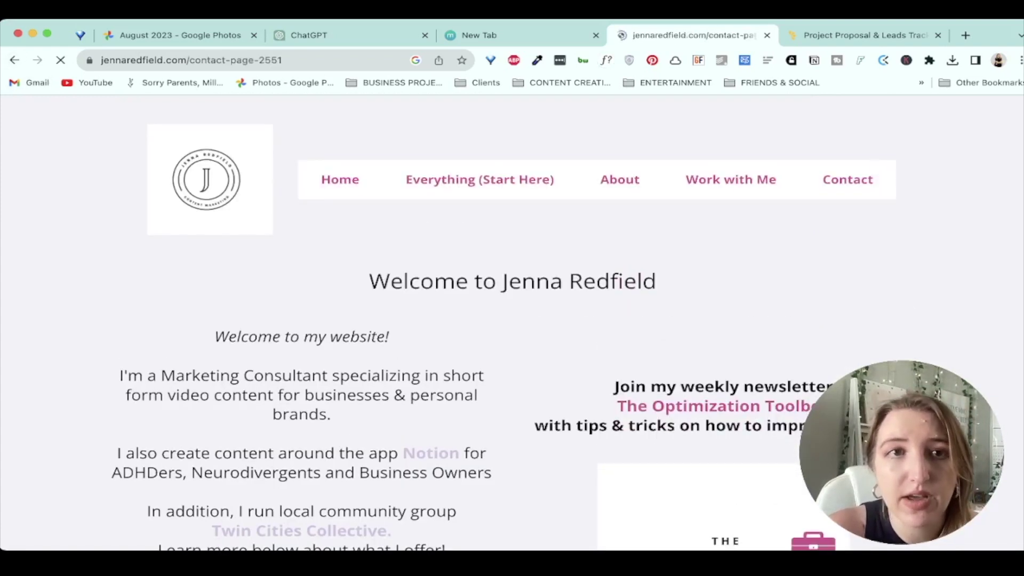
Scroll the Contact page to its Contact Us form with name, email, phone, website, referral and reason fields
scroll(512, 320, down, 6)
scroll(512, 320, down, 10)
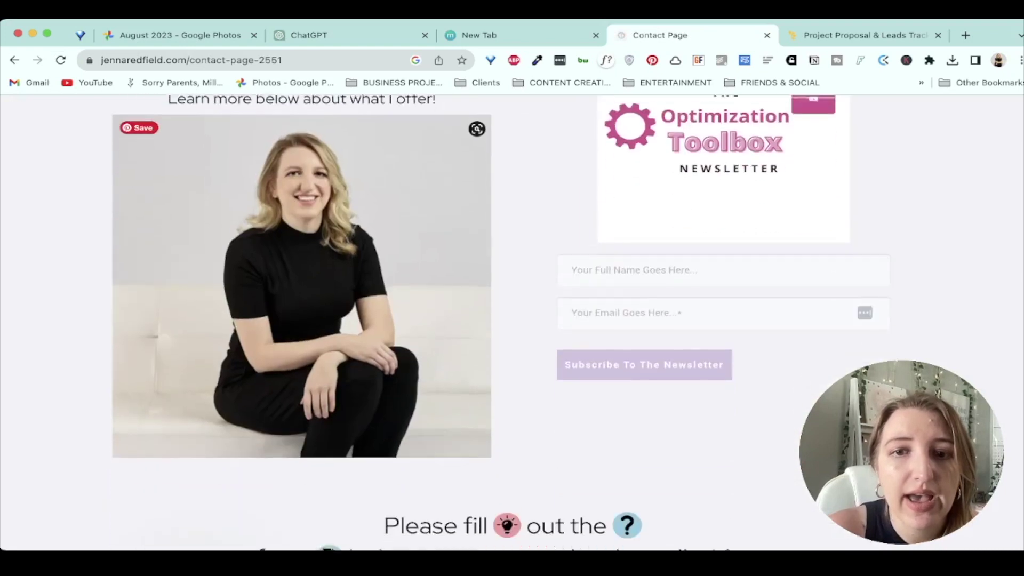
scroll(512, 321, down, 4)
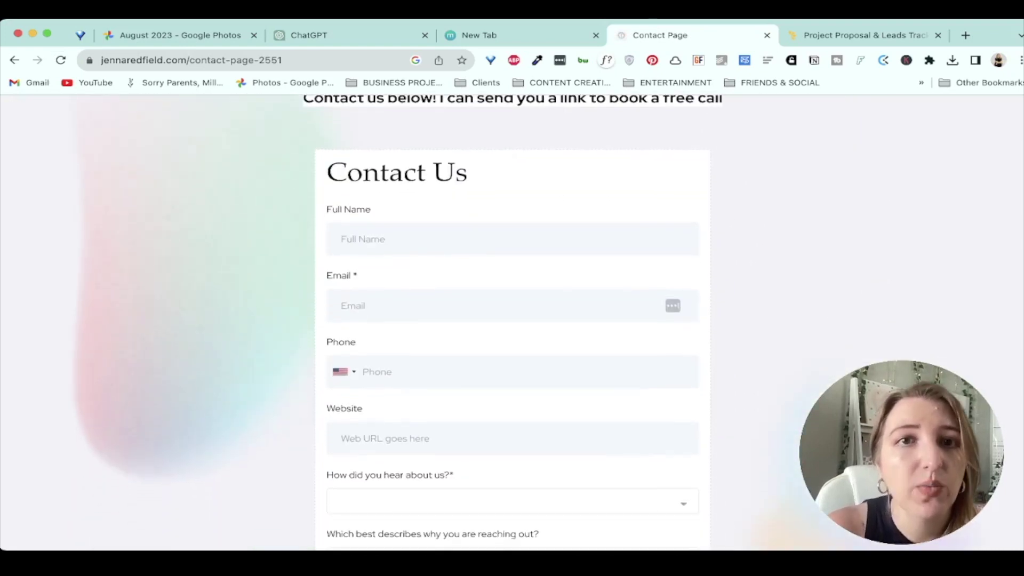
scroll(512, 320, down, 5)
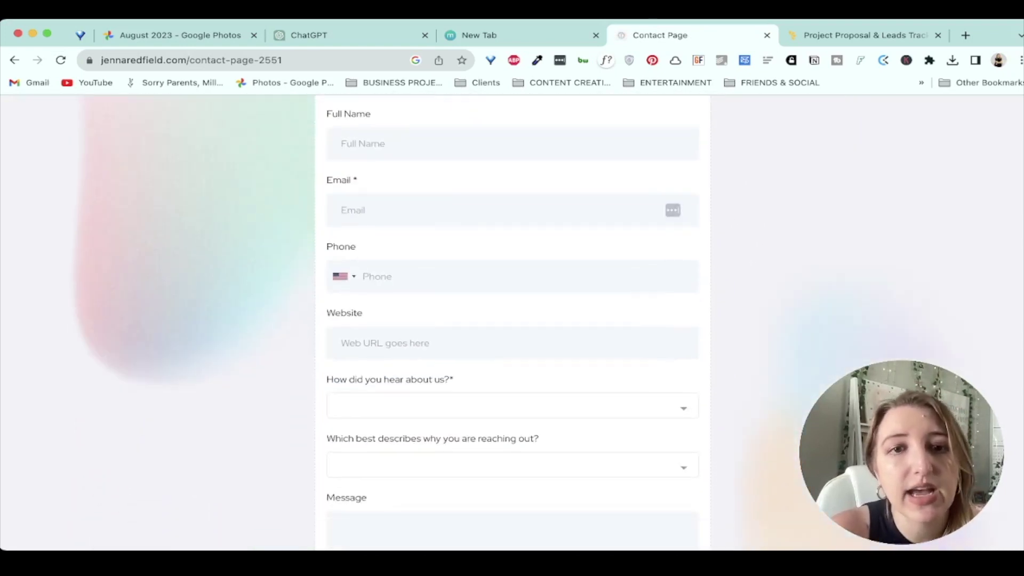
scroll(513, 321, up, 2)
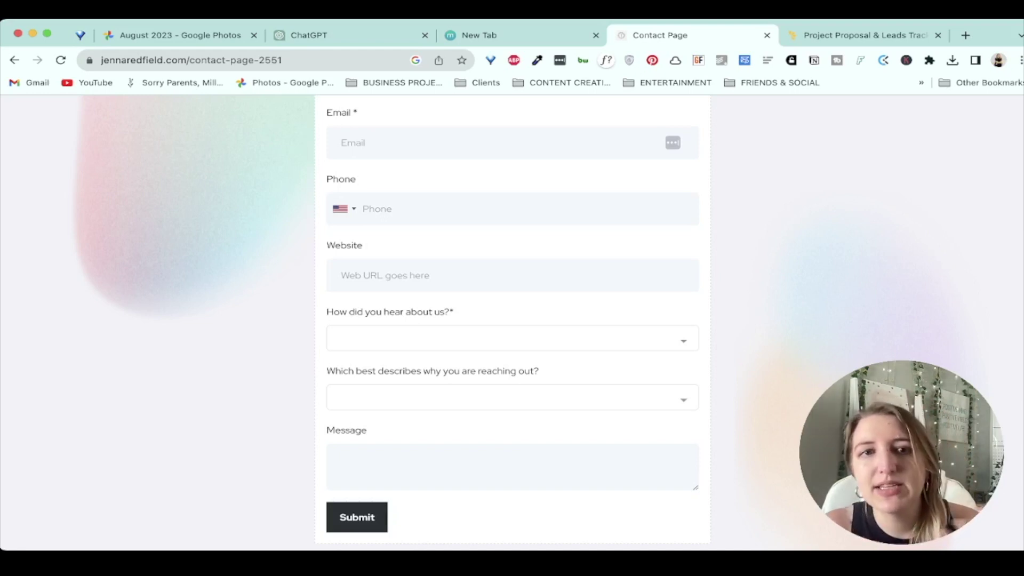
scroll(513, 320, up, 4)
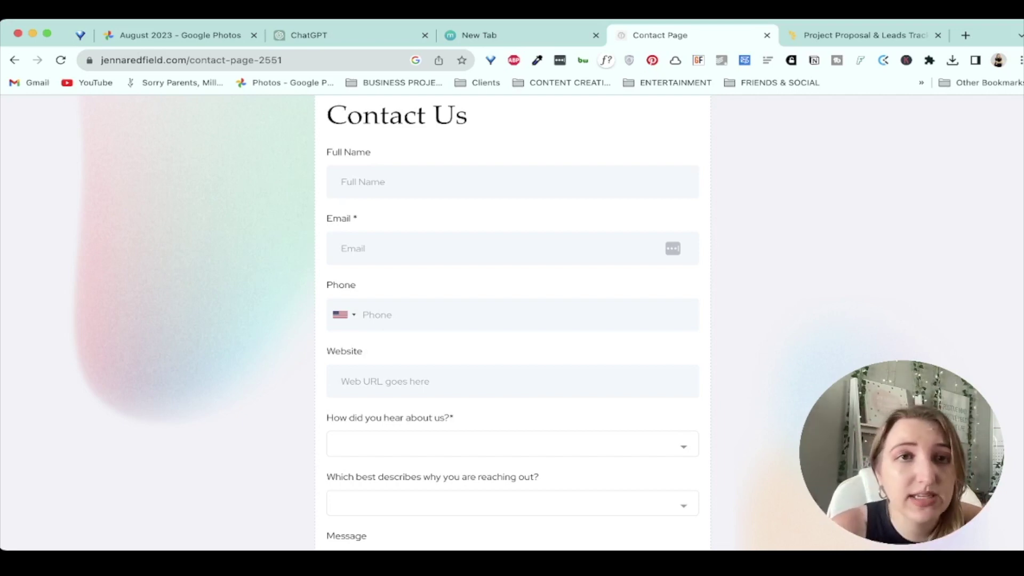
Replace contact-page-2551 in the address with the free-call path and load that page
click(251, 60)
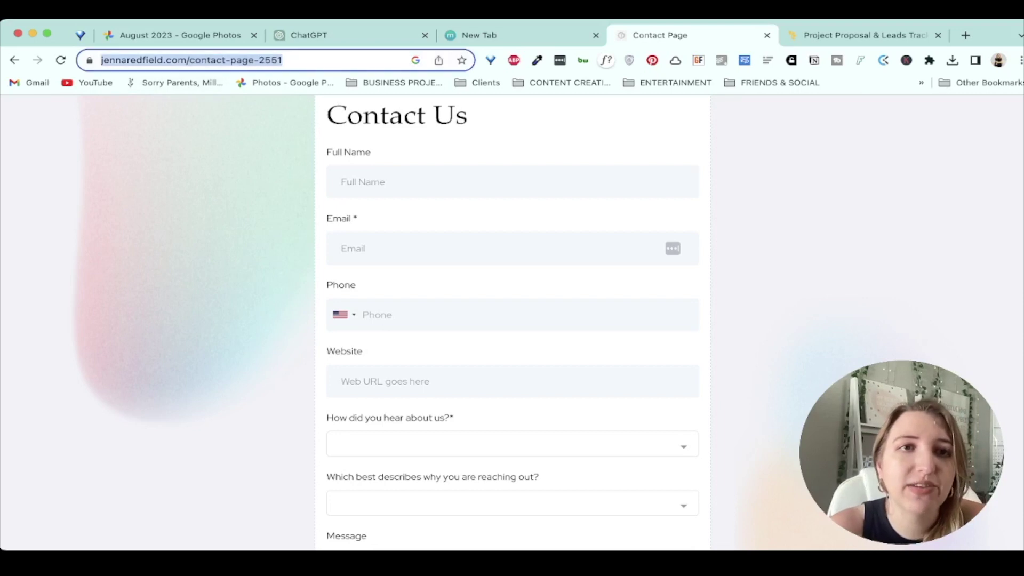
click(250, 59)
drag(223, 60, 317, 59)
text(free-l)
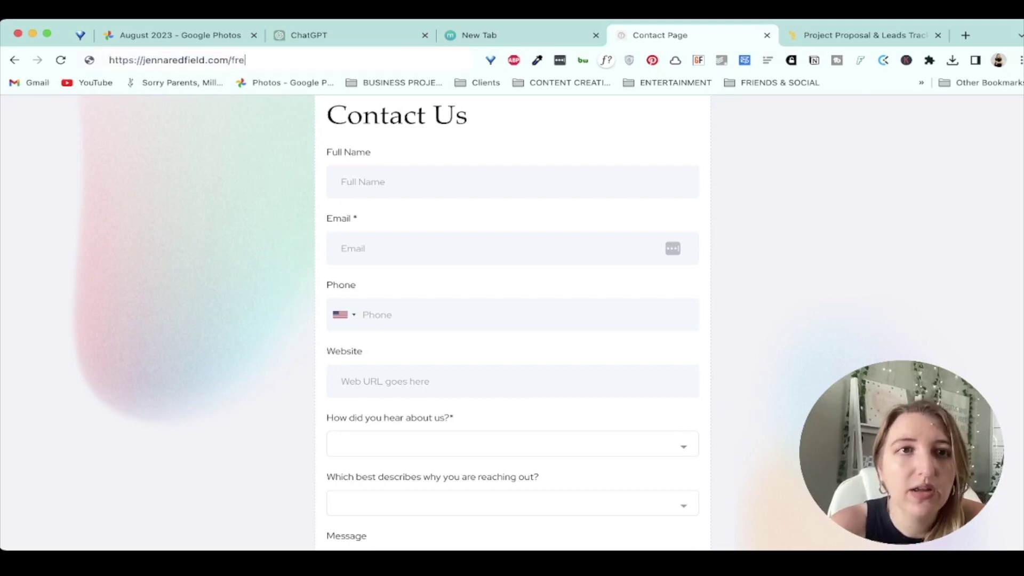
text(call)
key(Return)
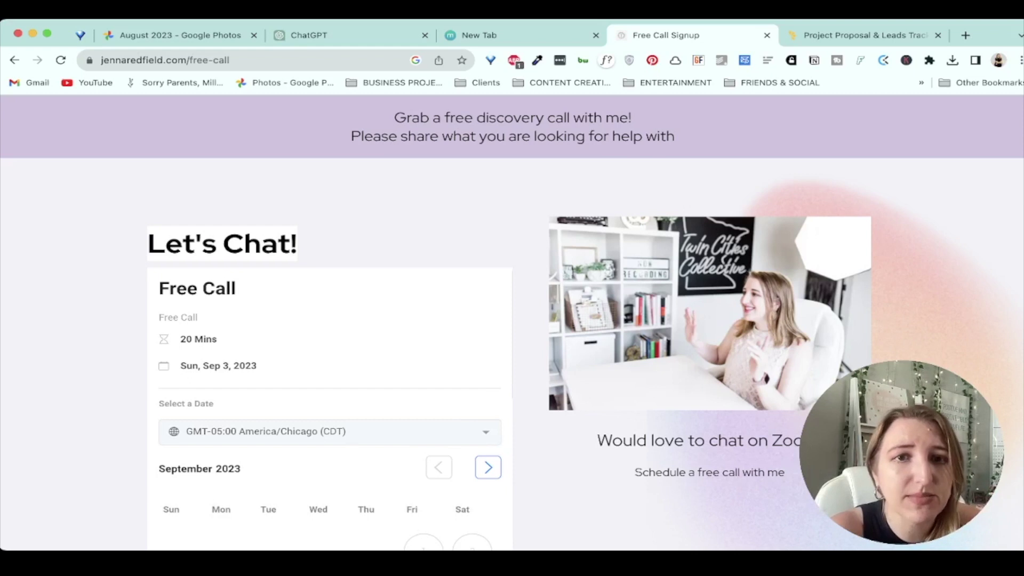
Book the 09:00 AM slot on Thursday, September 7 and confirm the time
scroll(513, 321, down, 5)
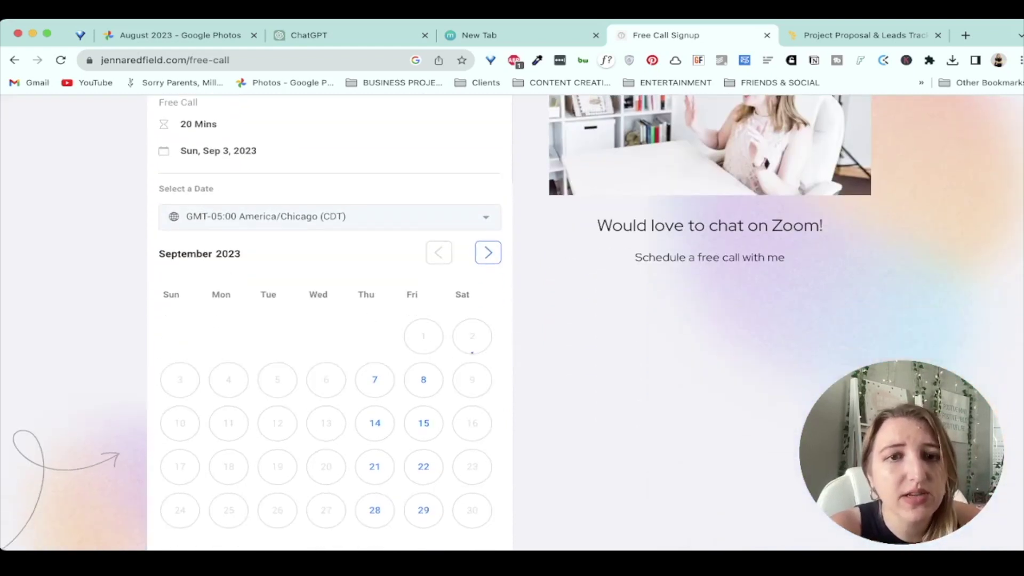
scroll(423, 336, down, 2)
click(375, 336)
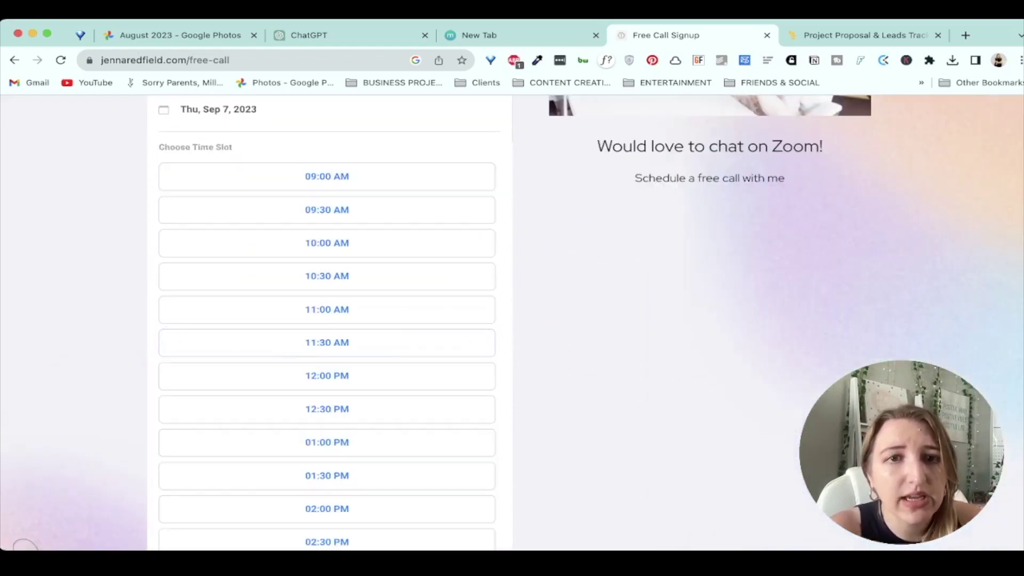
click(327, 176)
click(427, 176)
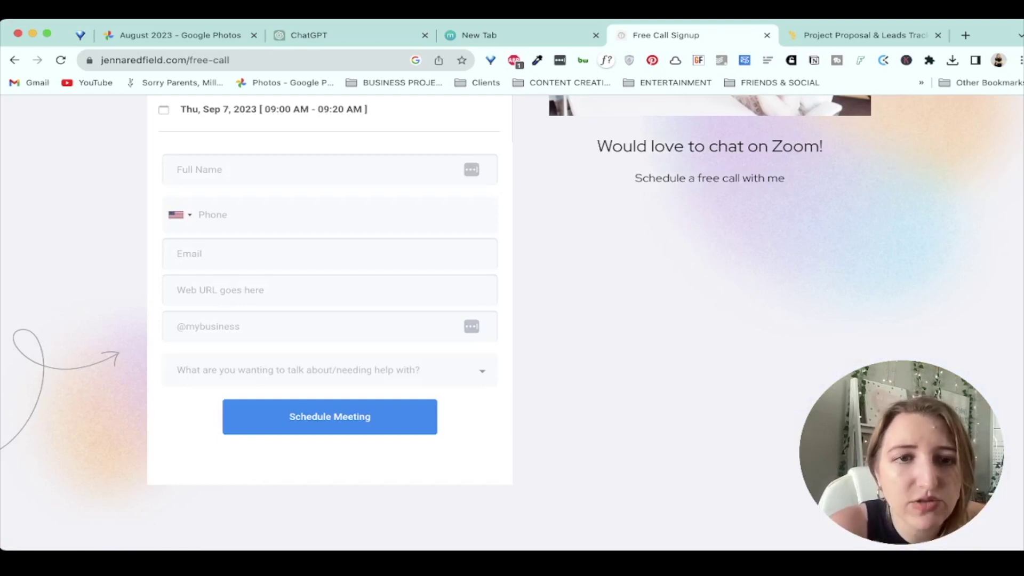
Browse the meeting topic list without choosing a topic, then return to the top of the form
click(320, 370)
key(Up)
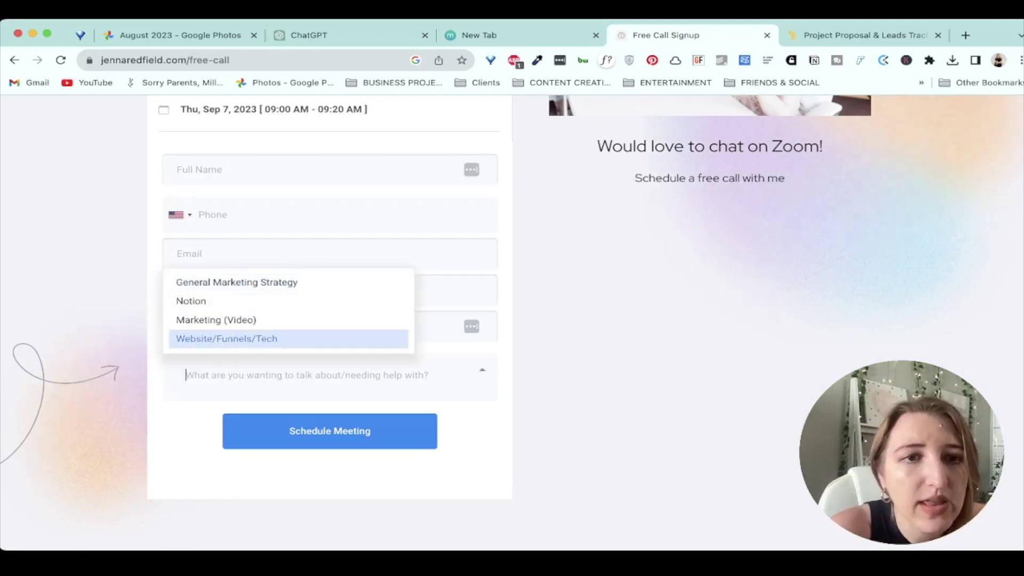
key(Down)
key(Escape)
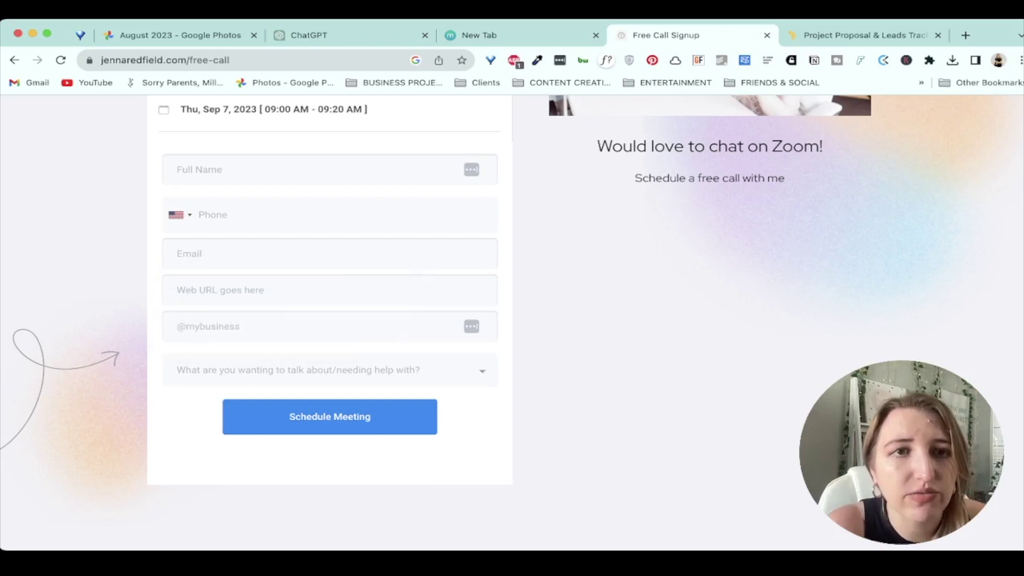
scroll(512, 320, up, 5)
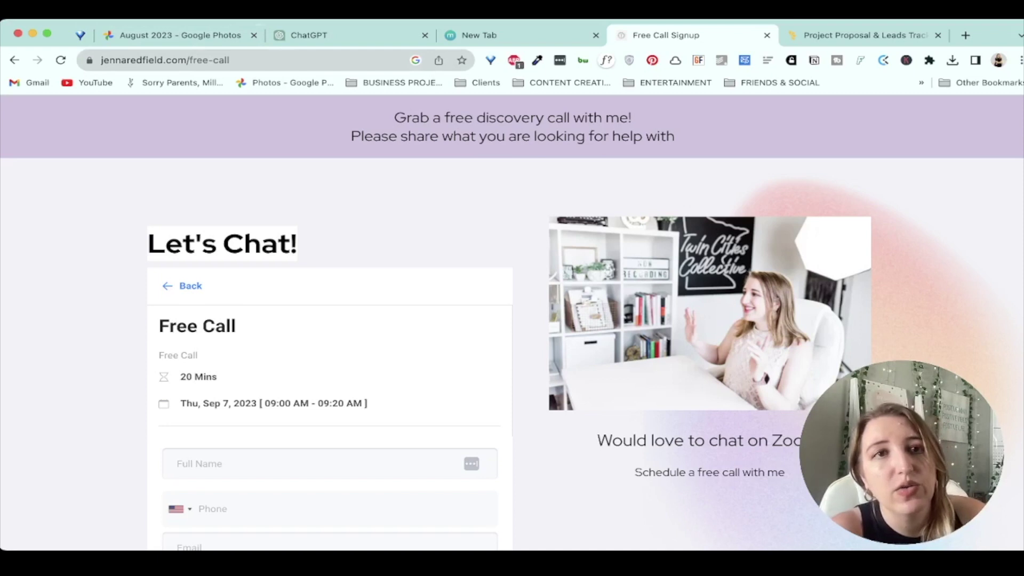
Change free-call to zoom in the address and load jennaredfield.com/zoom
key(super+l)
key(Right)
key(shift+Left)
key(shift+Left)
key(shift+Left)
key(shift+Left)
key(shift+Left)
key(shift+Left)
key(shift+Left)
key(shift+Left)
key(shift+Left)
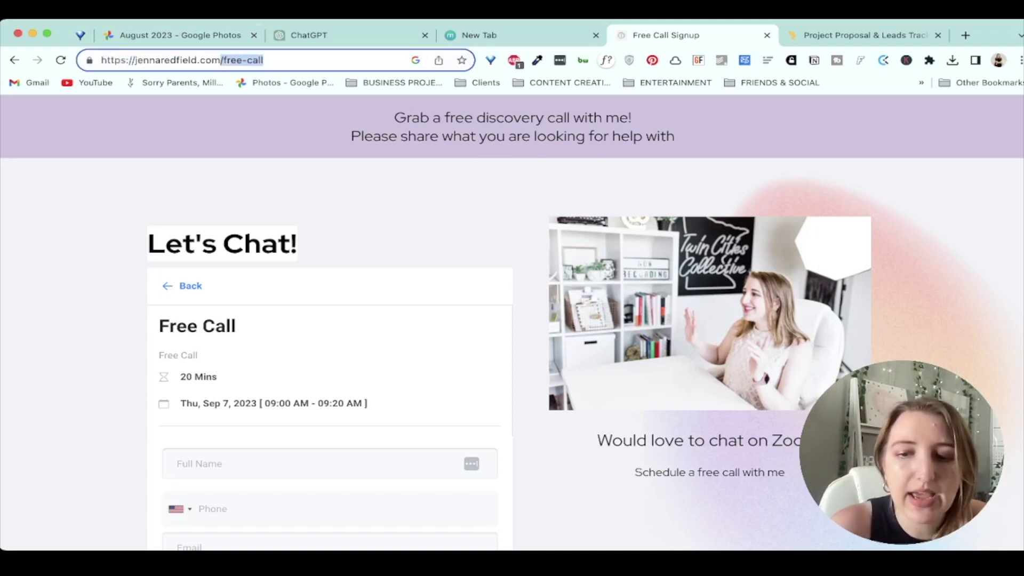
text(zoom)
key(Return)
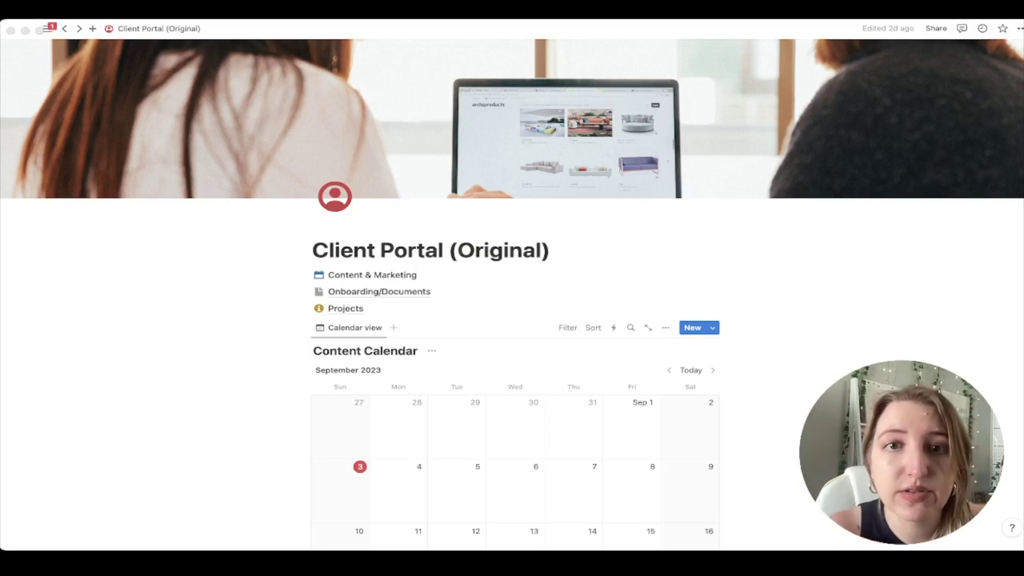
Scroll through the Client Portal (Original) page and open its Content & Marketing link
scroll(512, 293, down, 10)
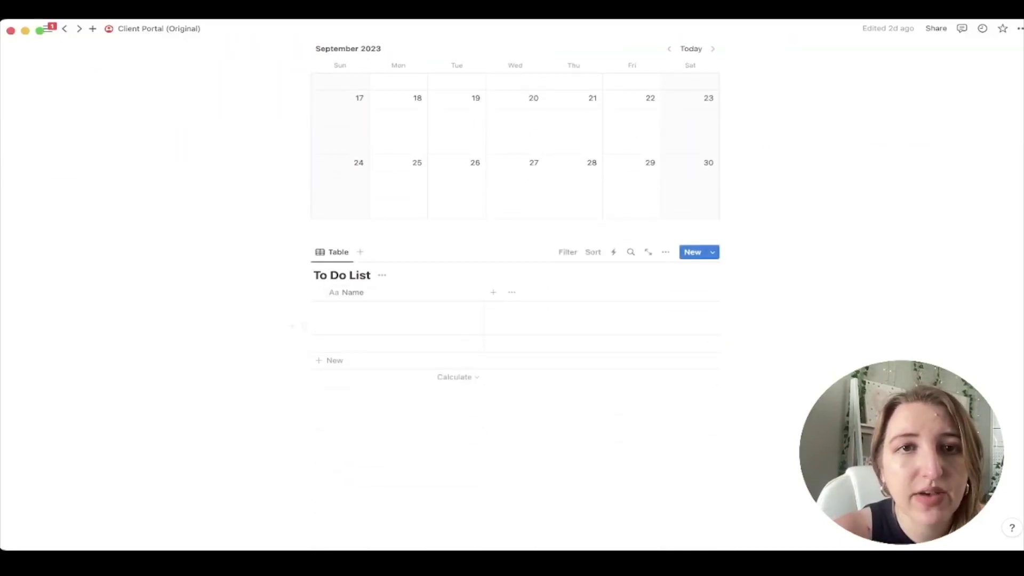
scroll(515, 294, up, 8)
scroll(516, 293, up, 3)
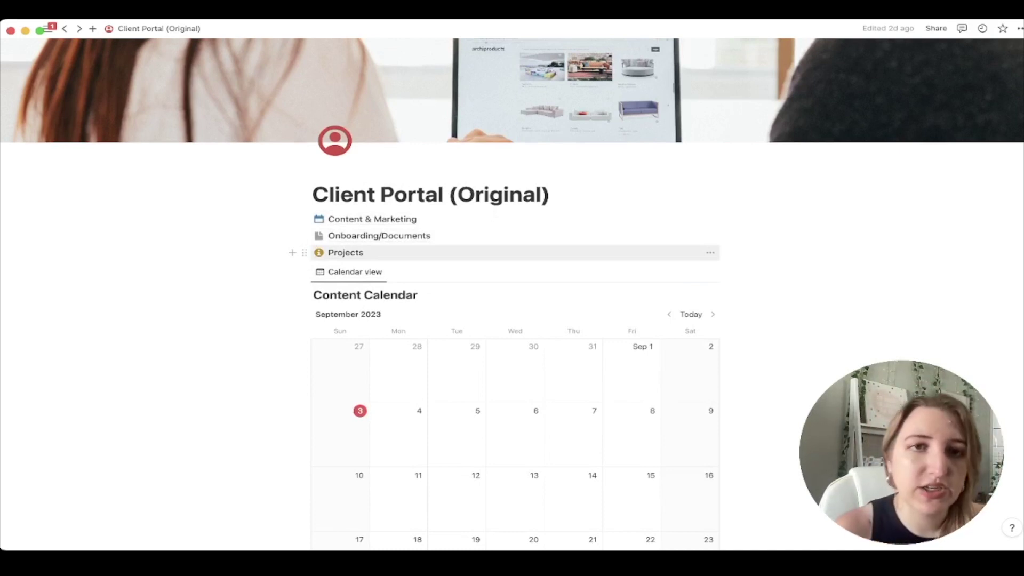
click(372, 219)
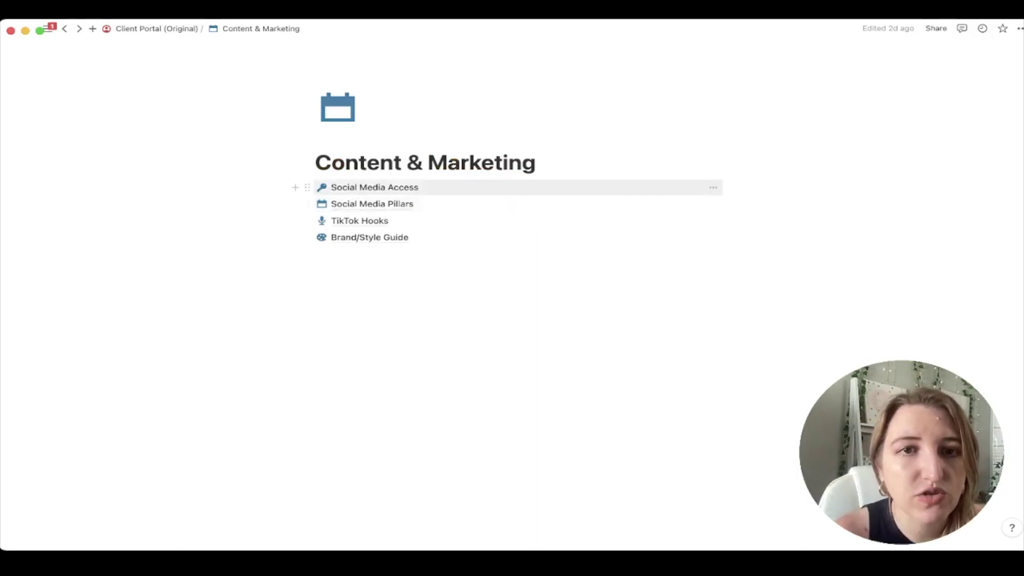
View the Social Media Access and Social Media Pillars pages, returning to Content & Marketing each time
click(374, 188)
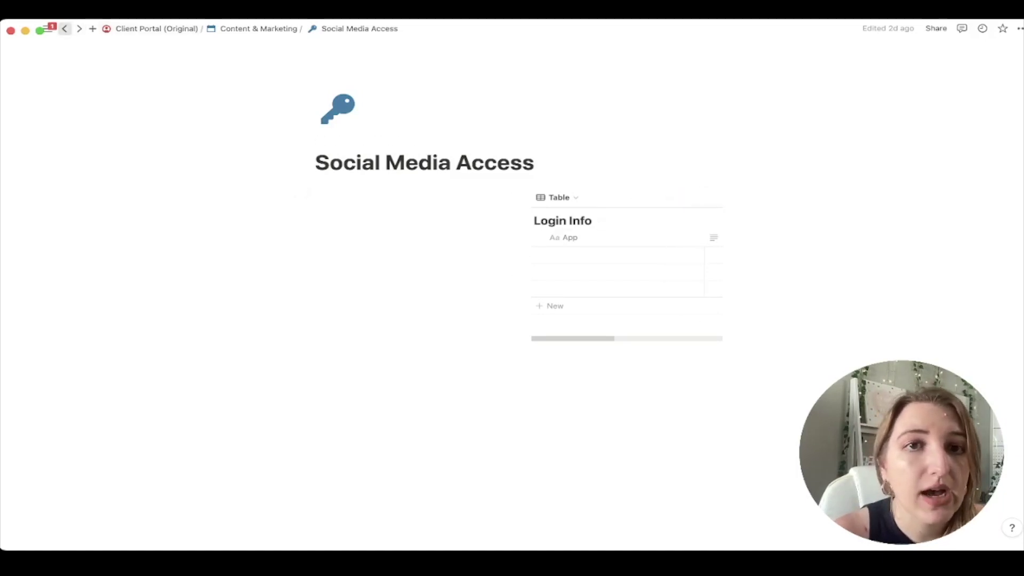
click(64, 28)
click(372, 204)
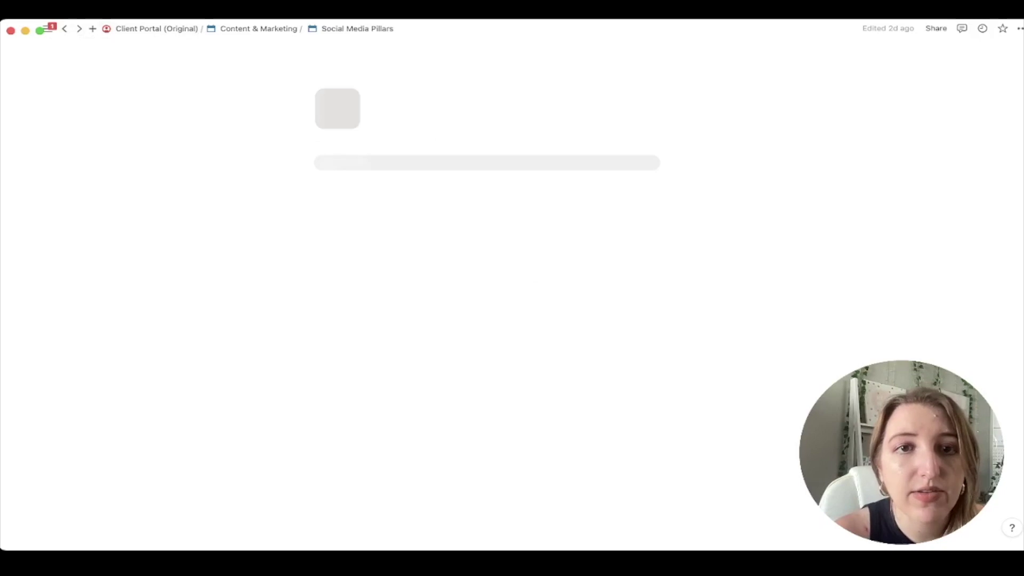
scroll(627, 266, right, 3)
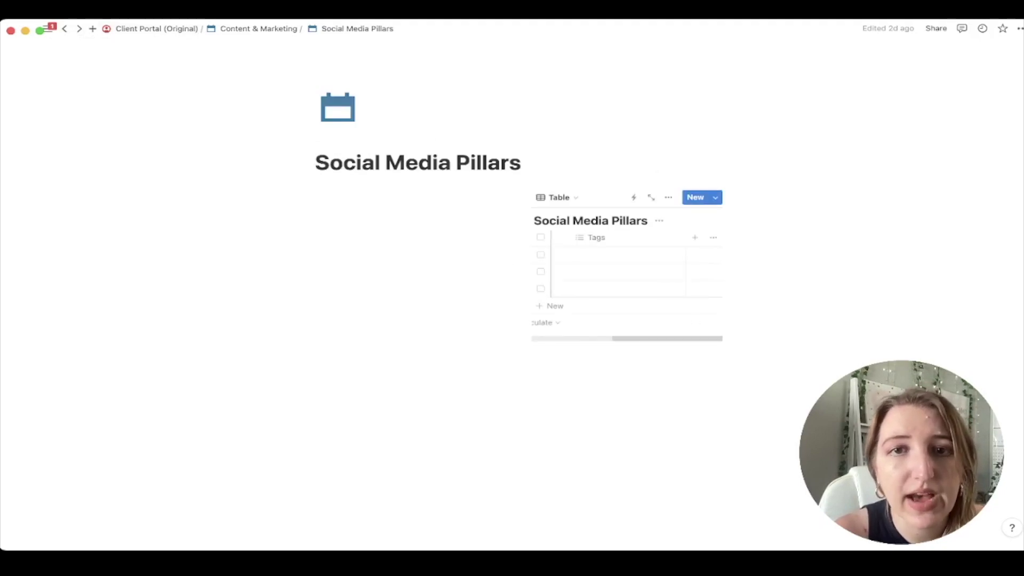
scroll(627, 267, left, 3)
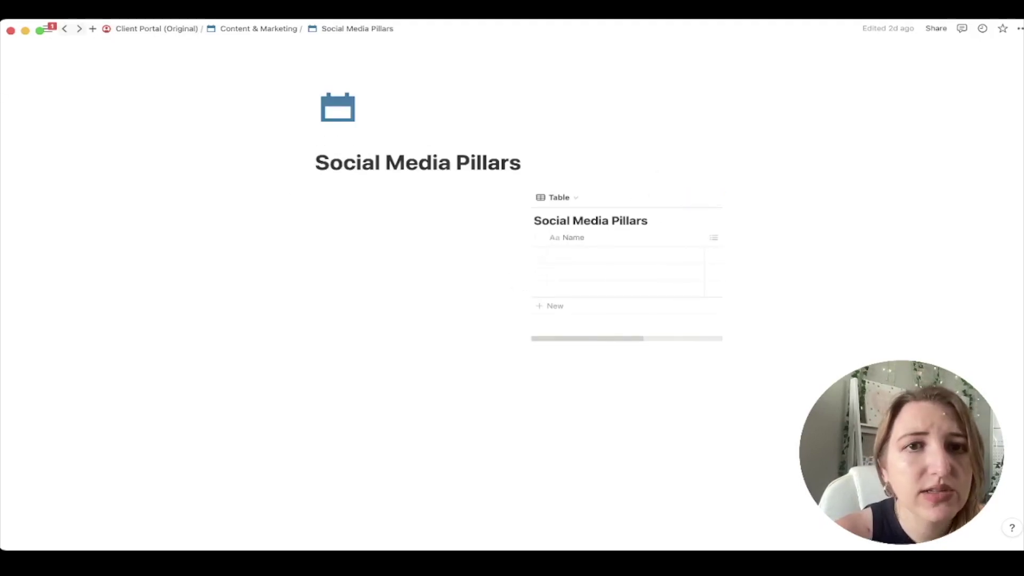
key(super+bracketleft)
Delete the empty block from the TikTok Hooks page and return to Content & Marketing
click(355, 219)
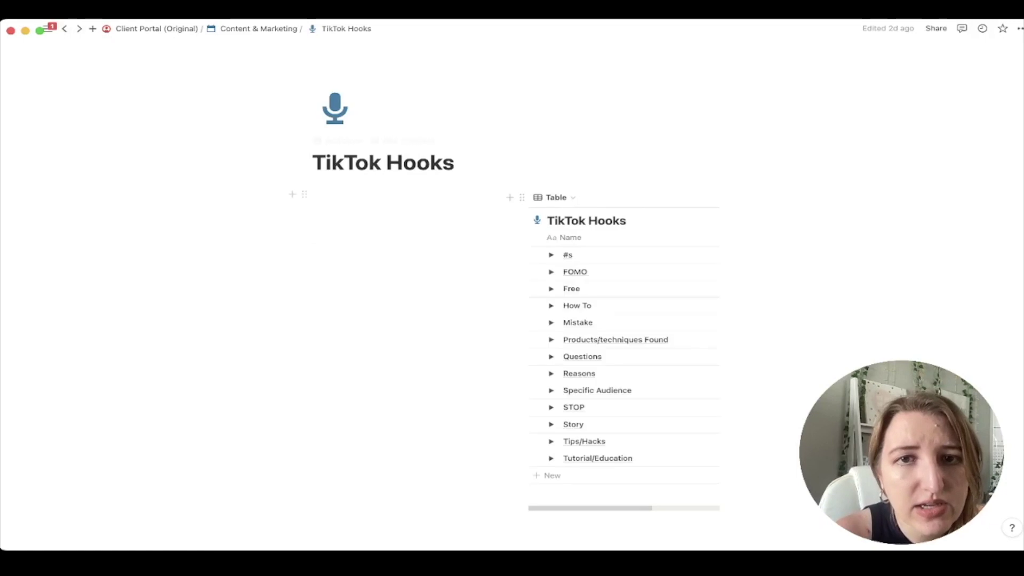
click(305, 195)
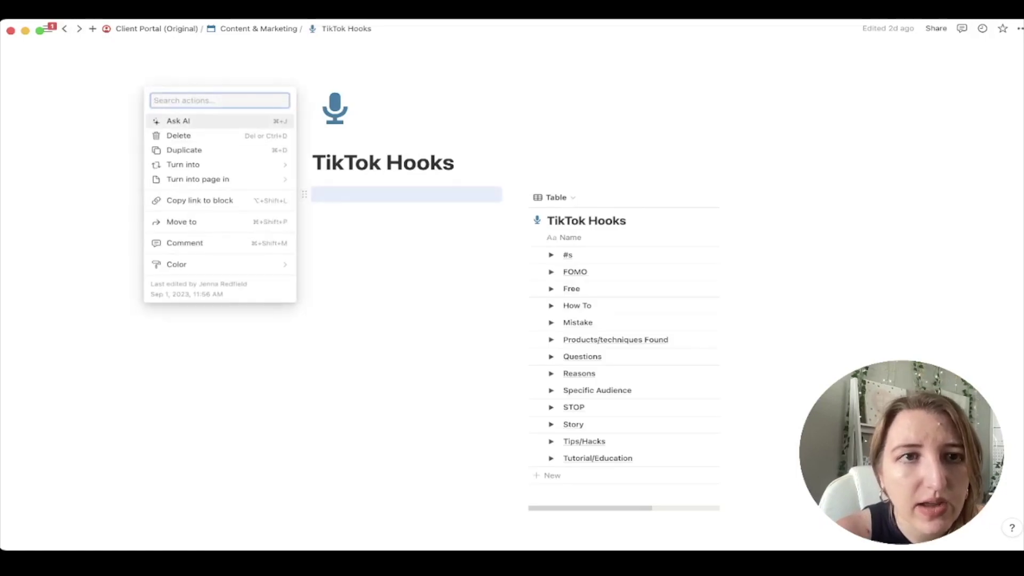
click(179, 135)
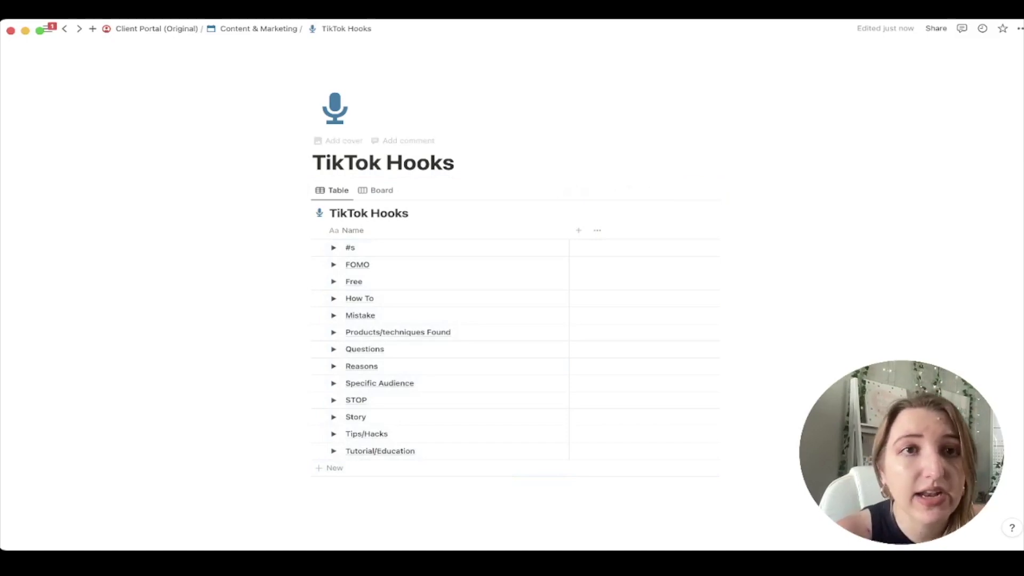
click(258, 29)
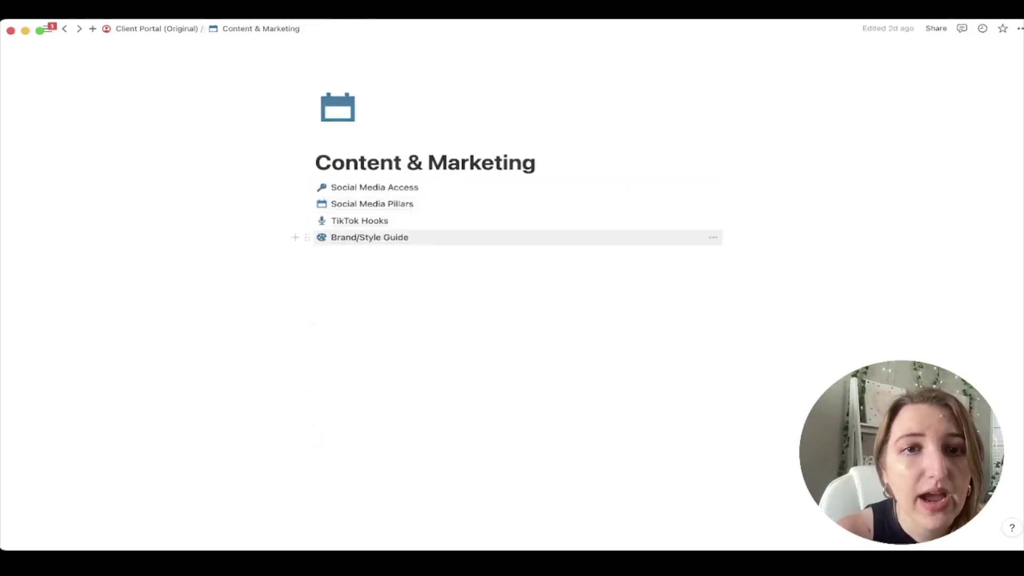
Add an empty line below the PDF on Brand/Style Guide, then return to the Client Portal
click(369, 238)
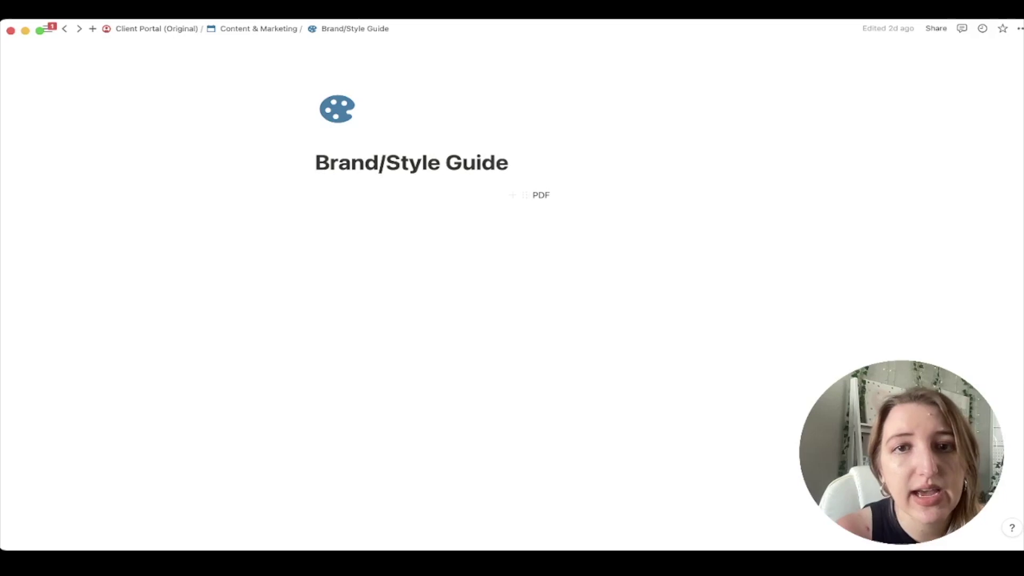
click(316, 218)
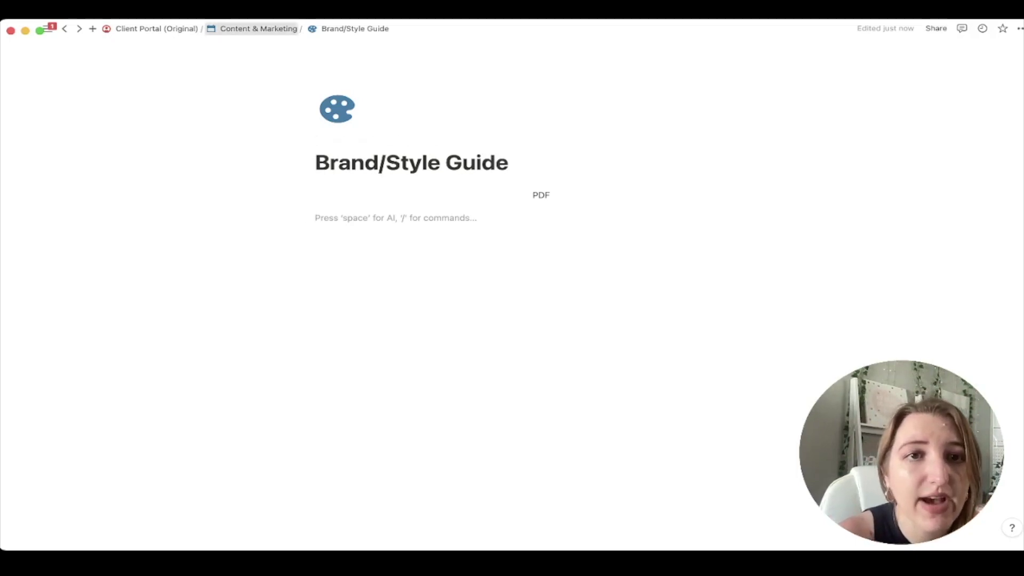
click(259, 29)
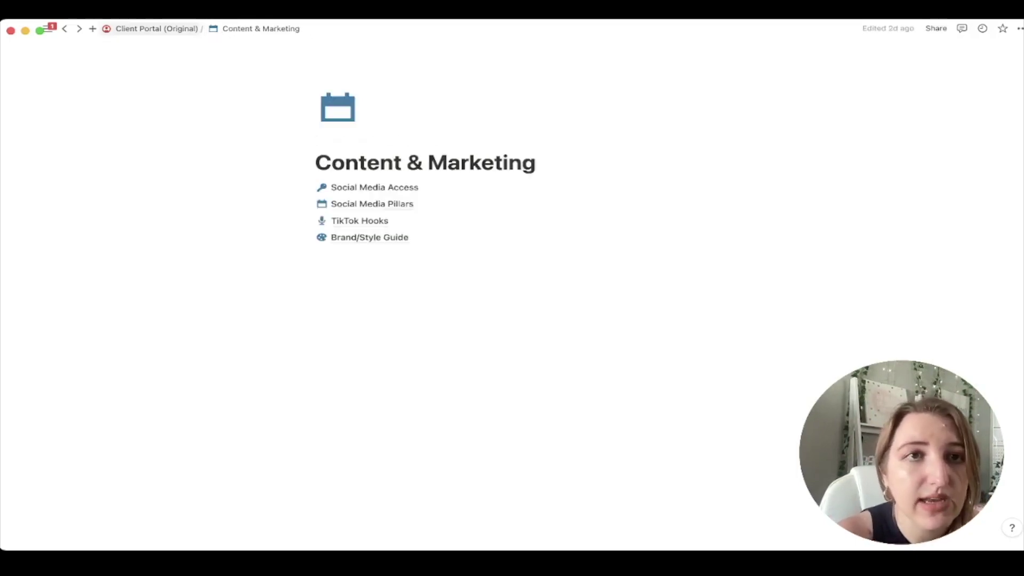
click(156, 28)
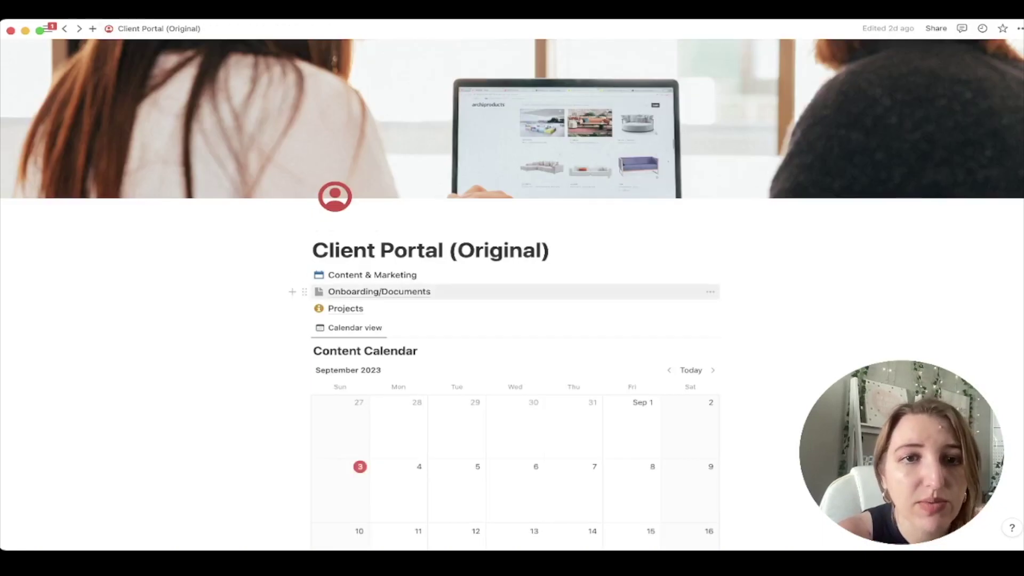
In Onboarding/Documents, view the Contact Info and Meetings Notes/Transcripts pages
click(379, 291)
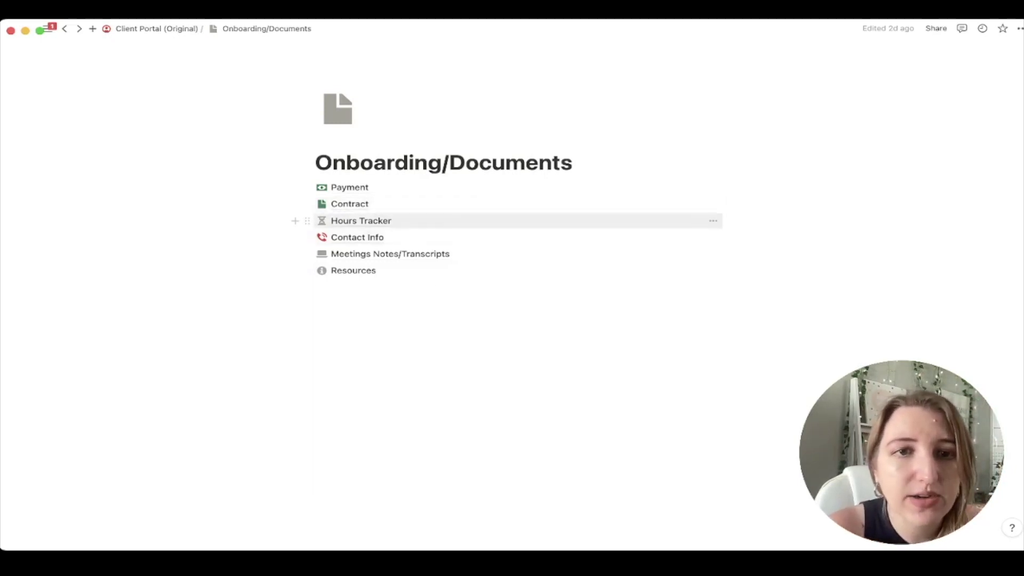
click(357, 237)
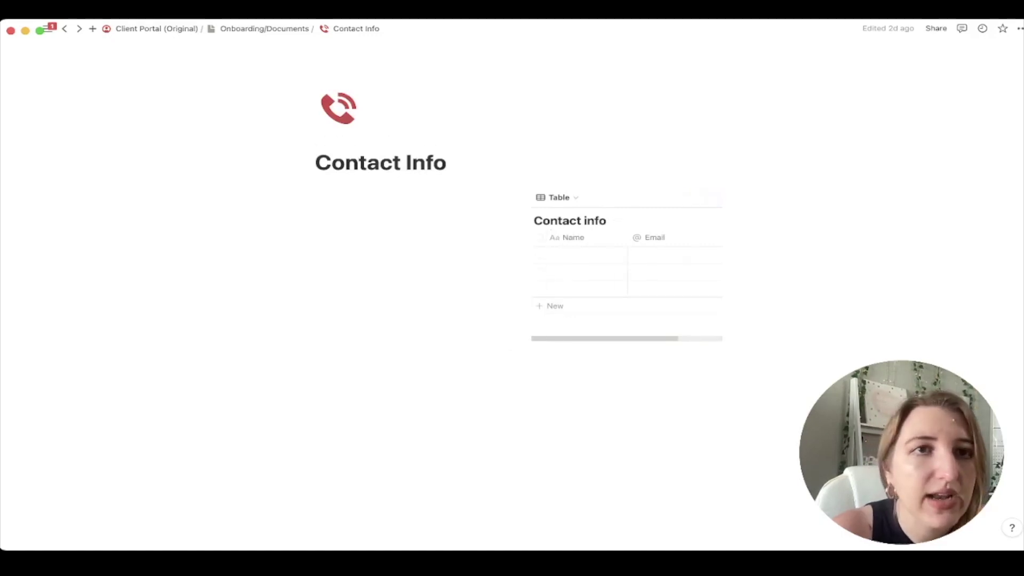
click(264, 28)
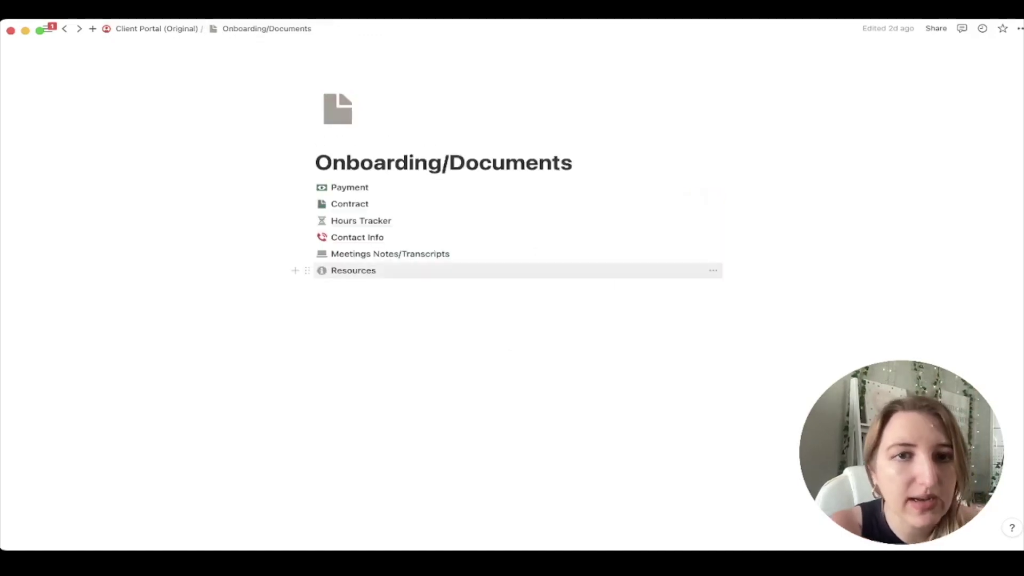
click(390, 254)
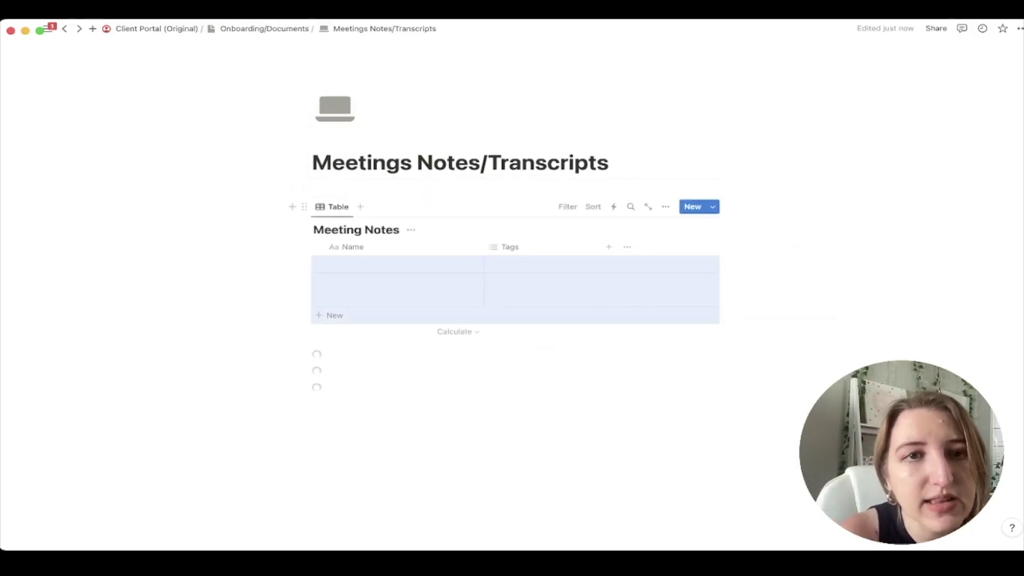
key(super+bracketleft)
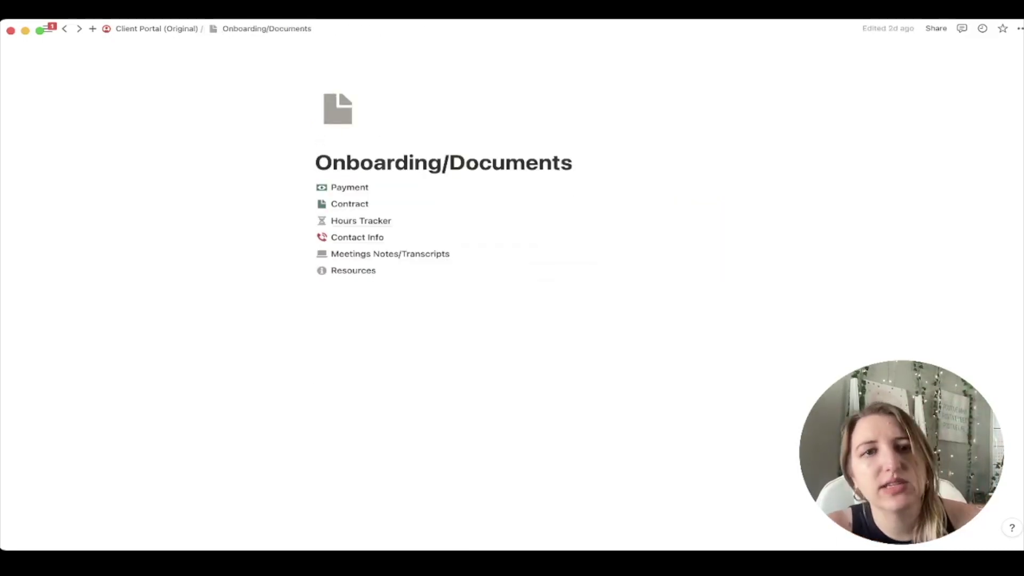
View the Payment and Contract pages, then go back to the Client Portal and into Projects
click(349, 188)
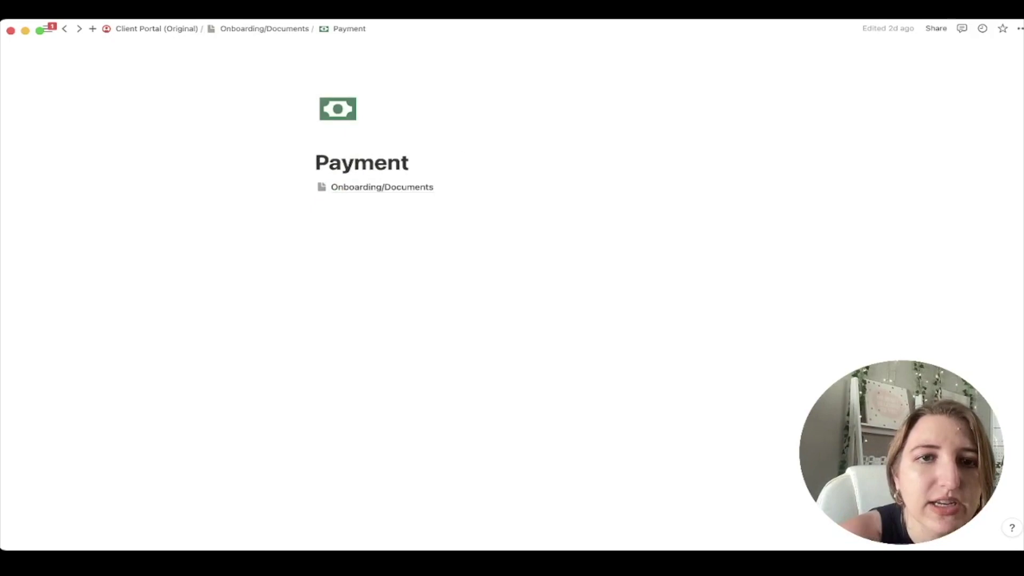
key(super+bracketleft)
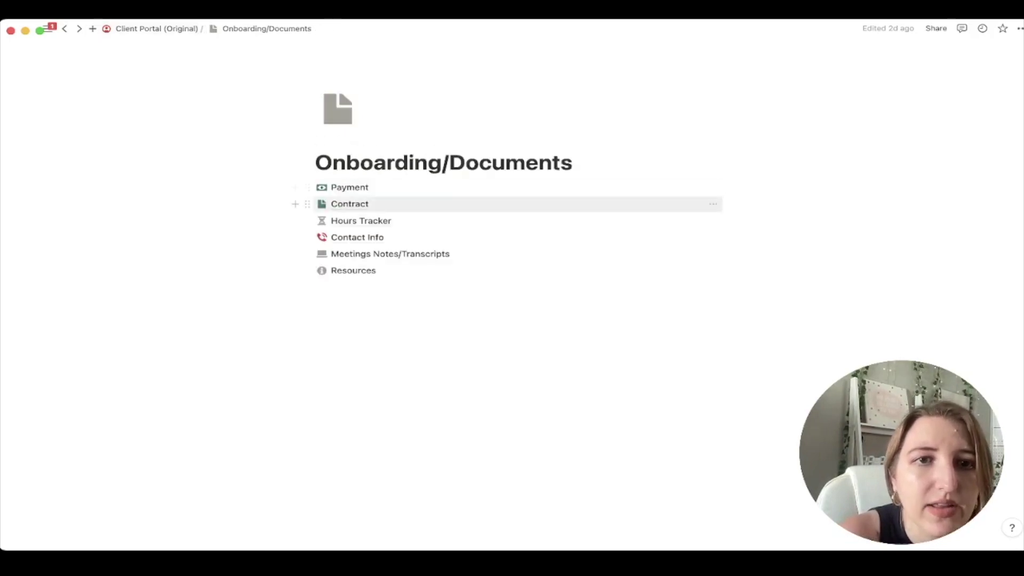
click(348, 204)
key(super+bracketleft)
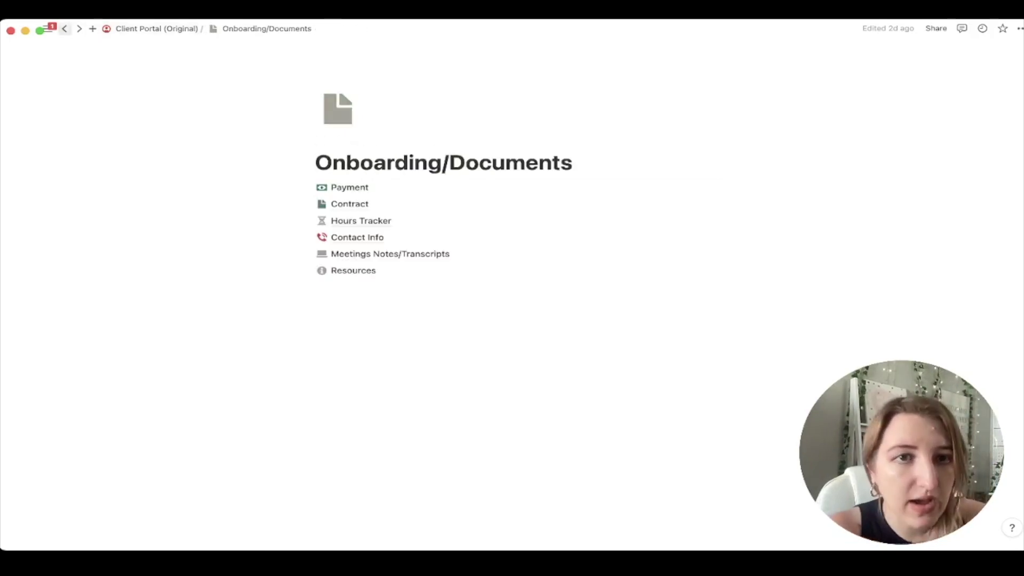
key(super+bracketleft)
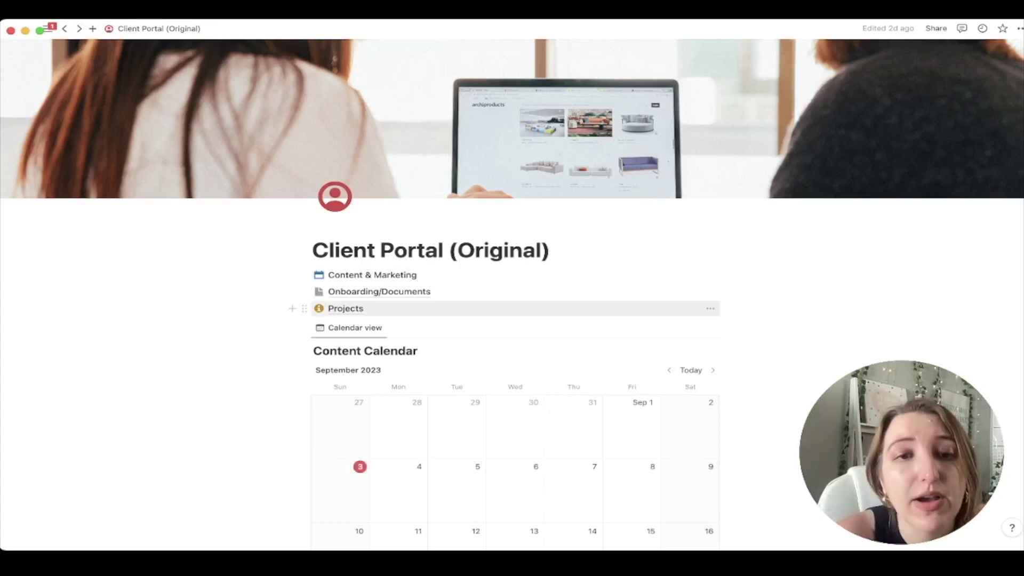
click(348, 307)
click(352, 188)
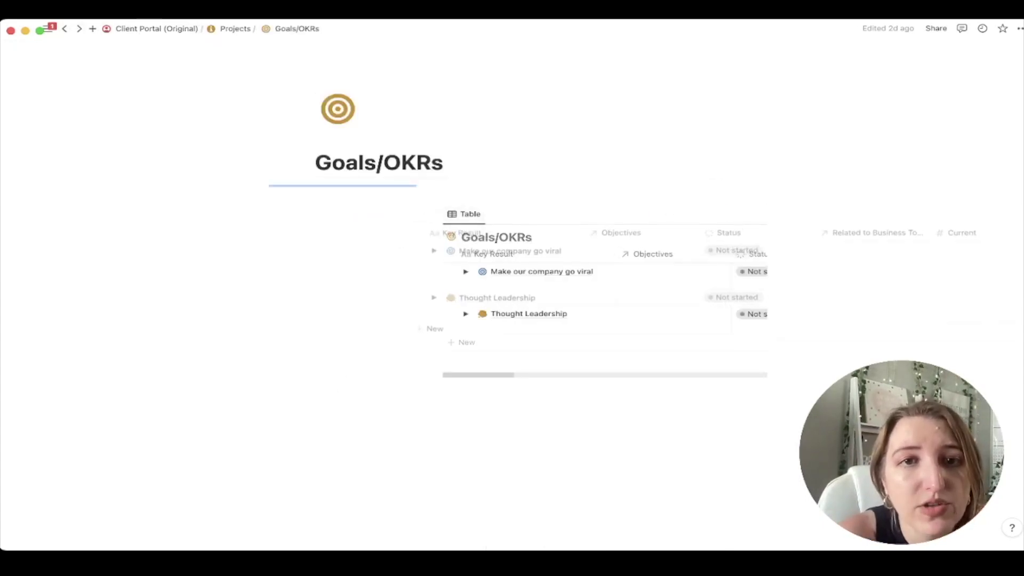
click(334, 290)
click(334, 290)
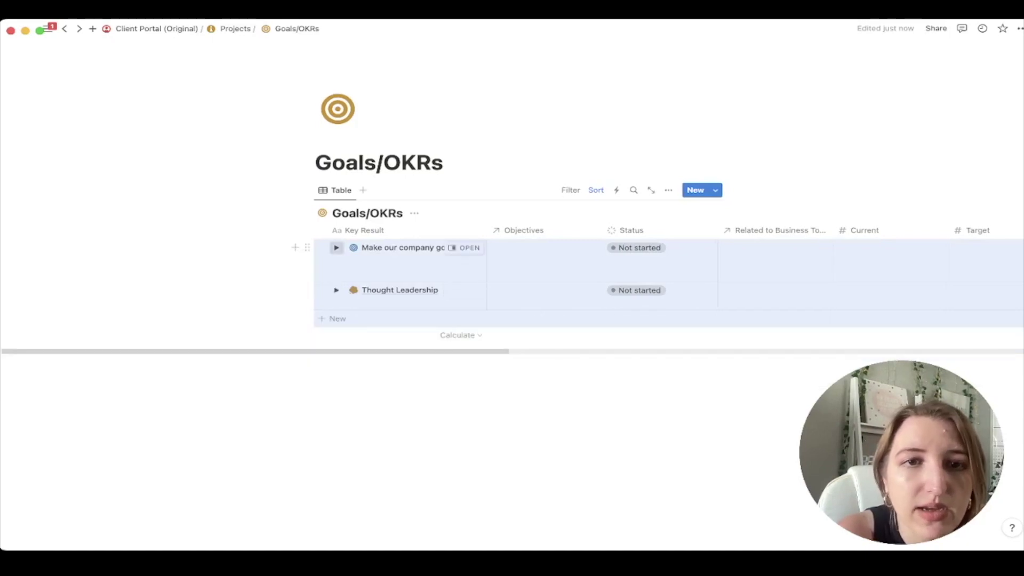
click(334, 248)
click(333, 247)
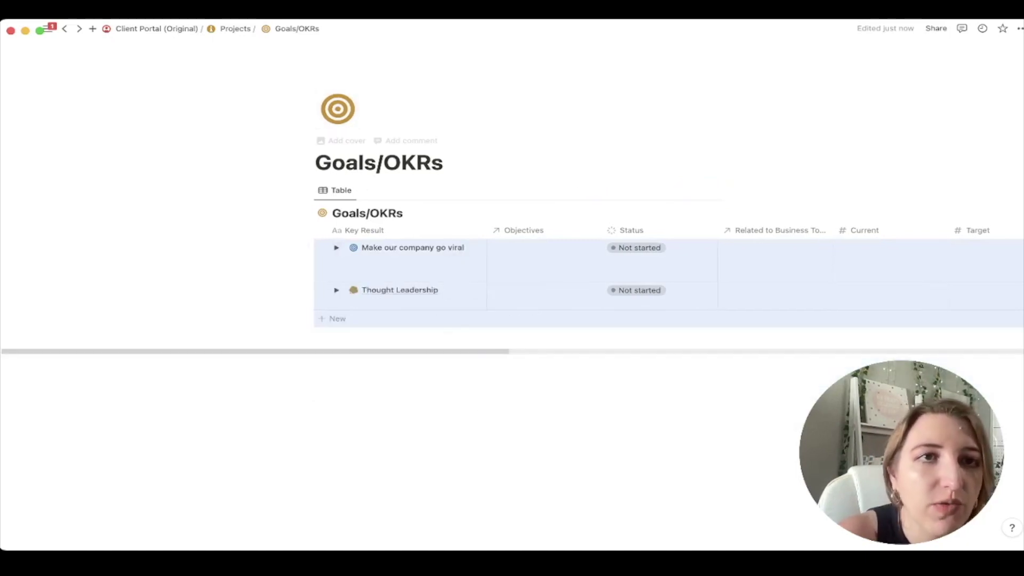
click(228, 28)
click(373, 203)
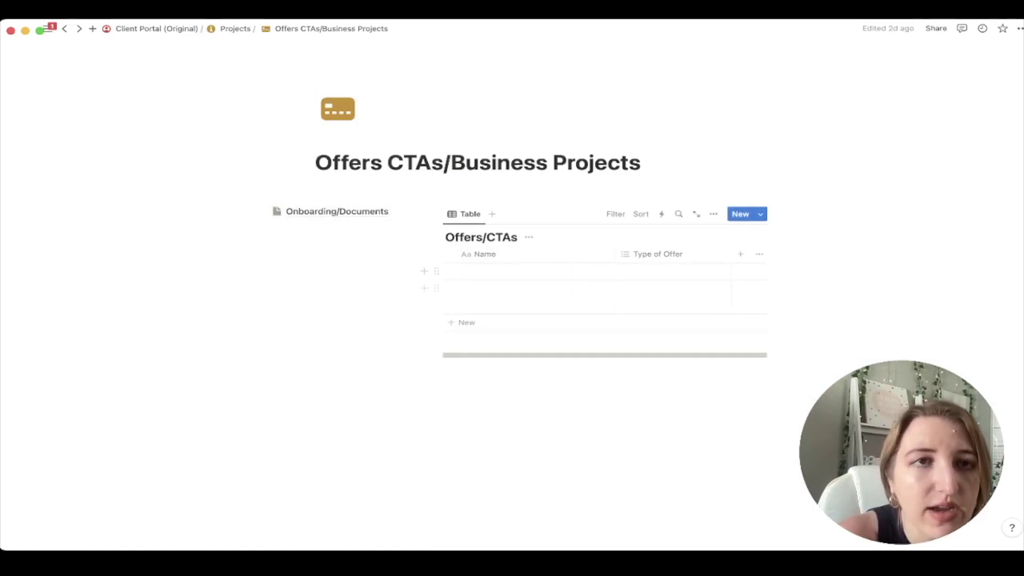
click(229, 29)
click(156, 29)
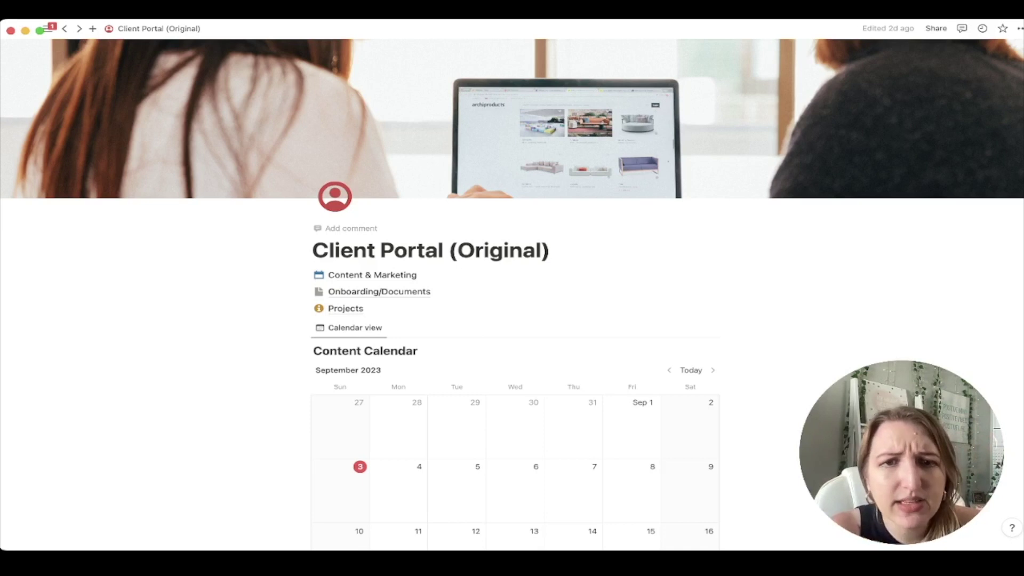
Add a Person-type property column to the To Do List table
scroll(516, 294, down, 10)
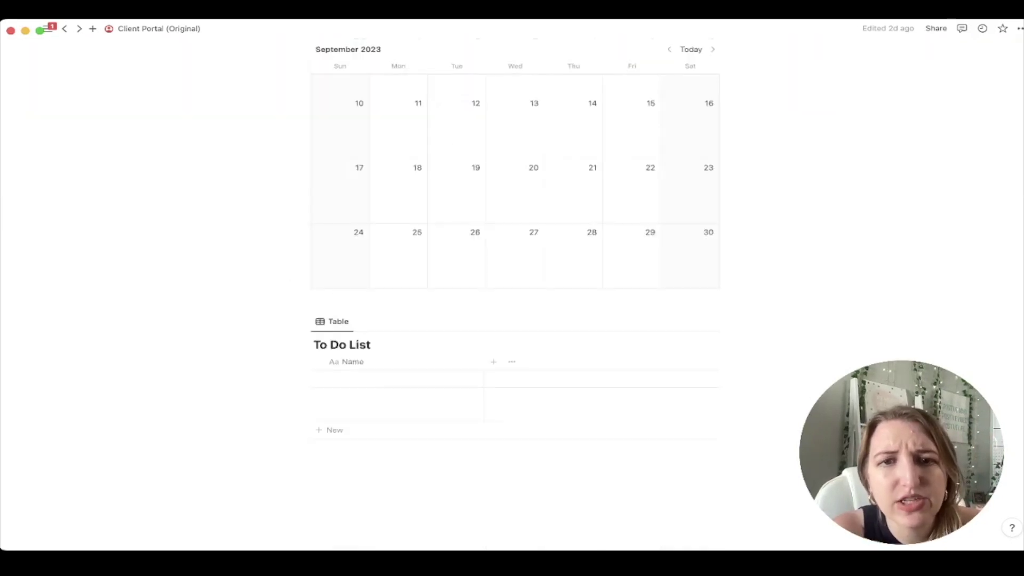
click(493, 362)
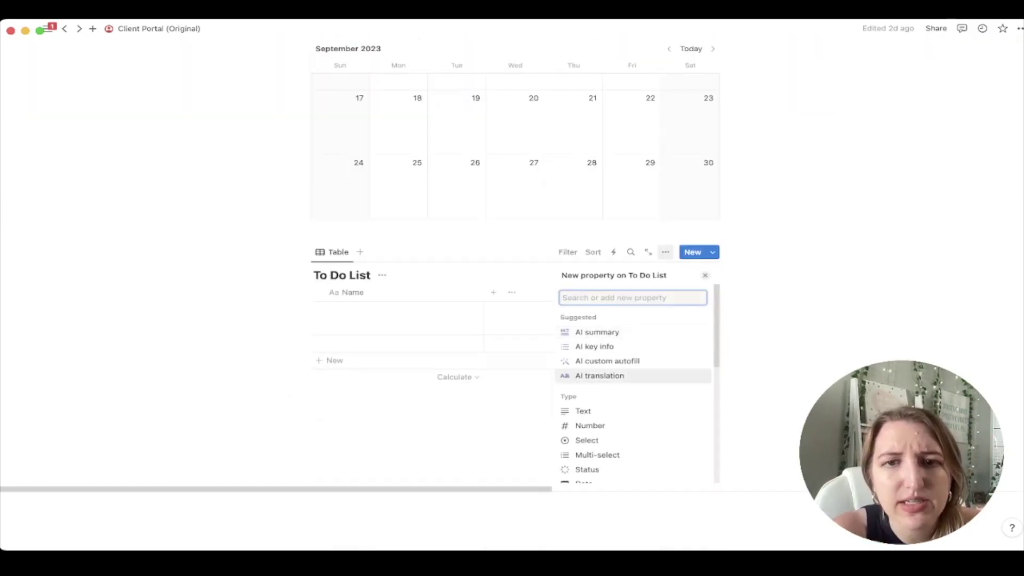
key(Down)
key(Down)
key(Down)
key(Down)
key(Down)
key(Down)
key(Down)
key(Return)
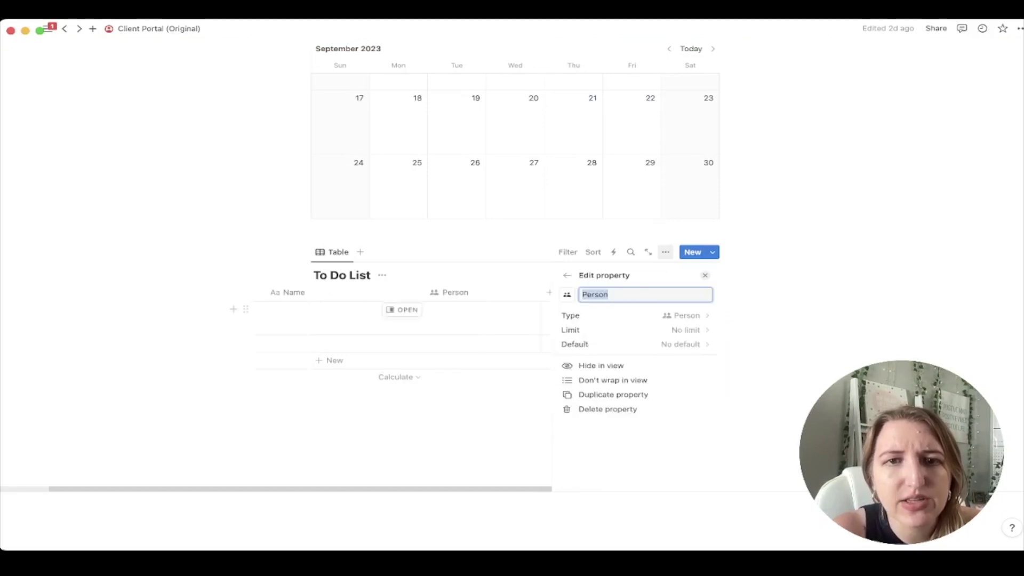
key(Escape)
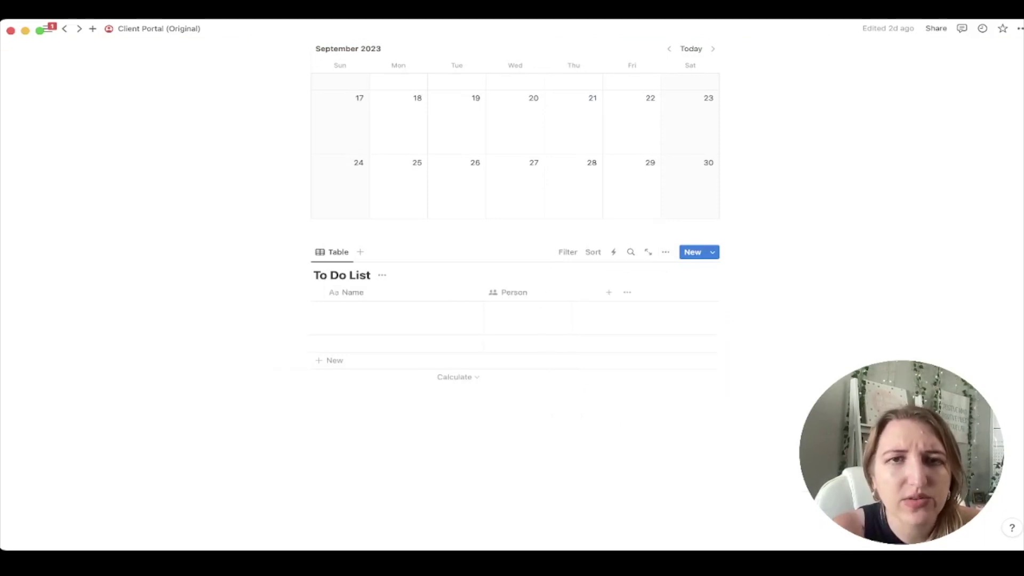
scroll(533, 449, up, 10)
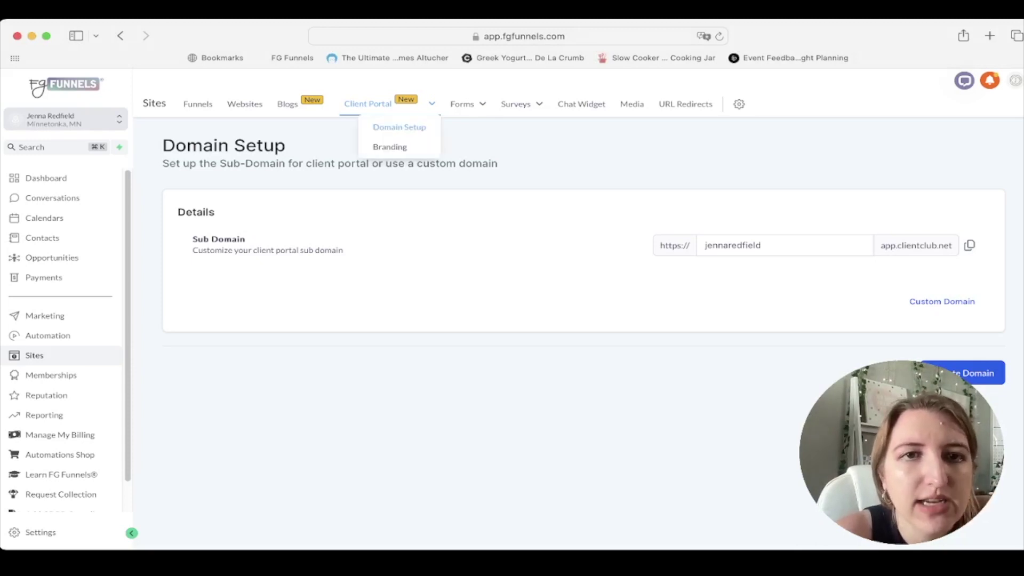
mouse_move(462, 104)
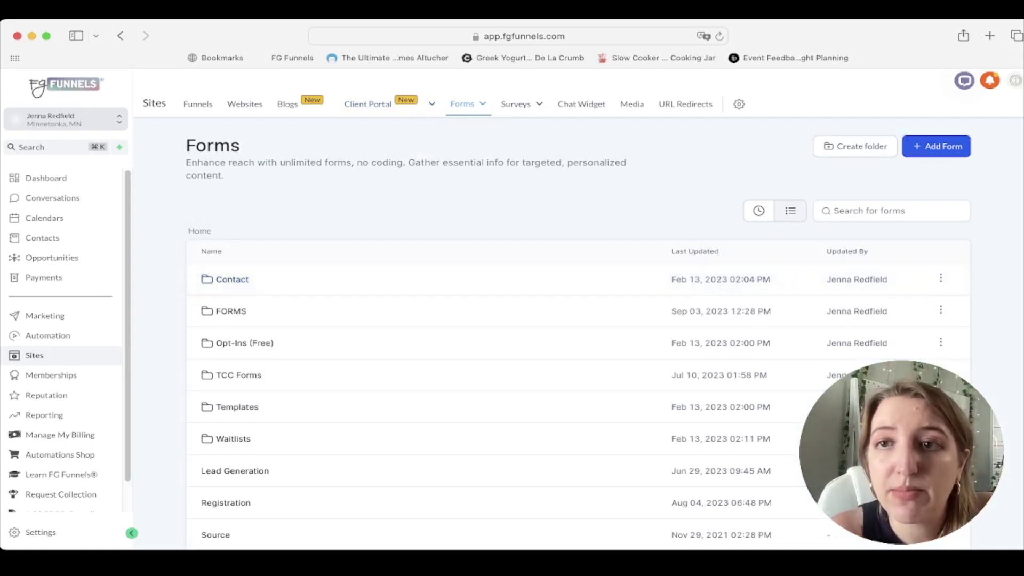
click(936, 146)
click(942, 191)
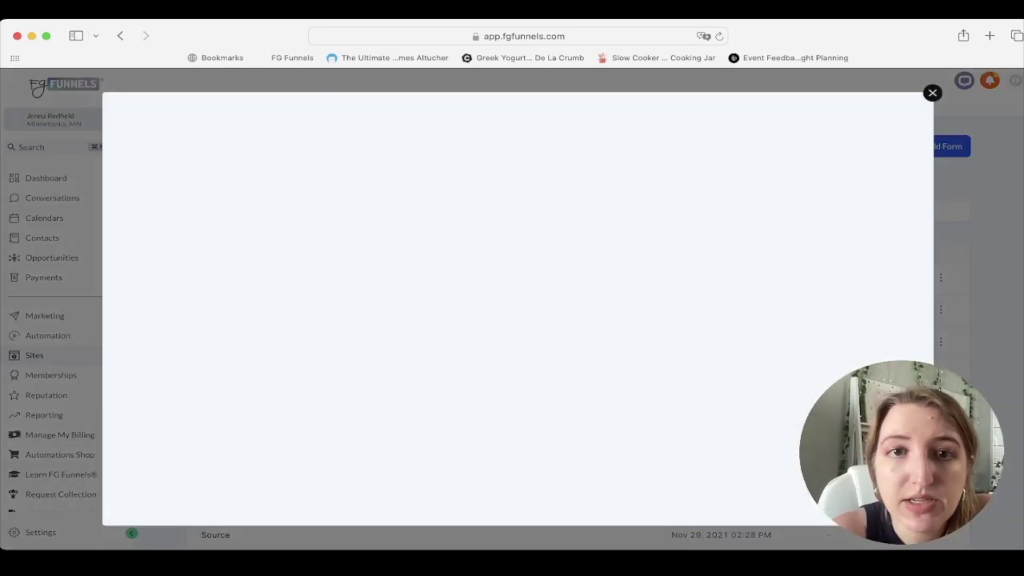
scroll(631, 267, down, 6)
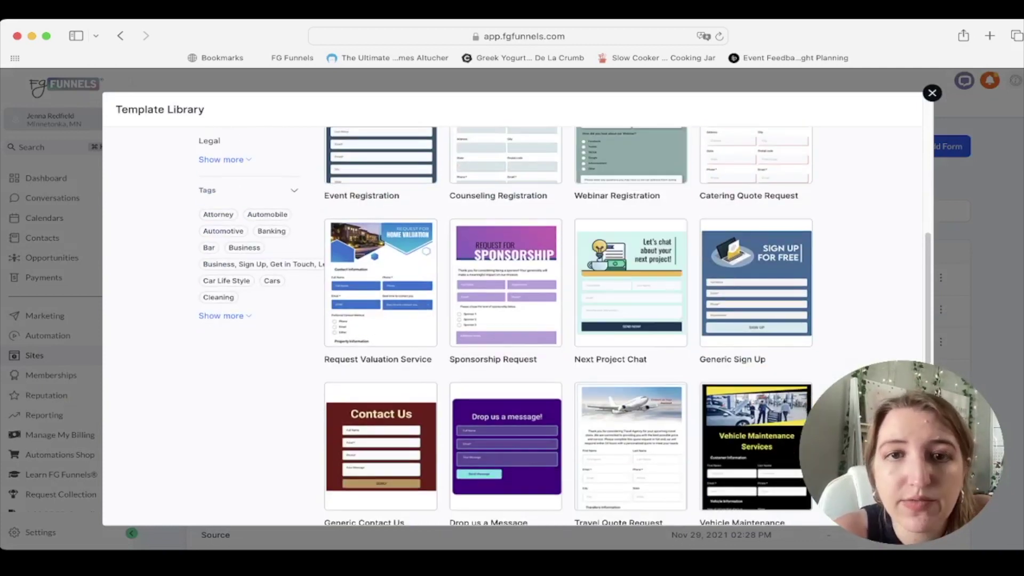
scroll(568, 326, down, 5)
scroll(568, 325, up, 10)
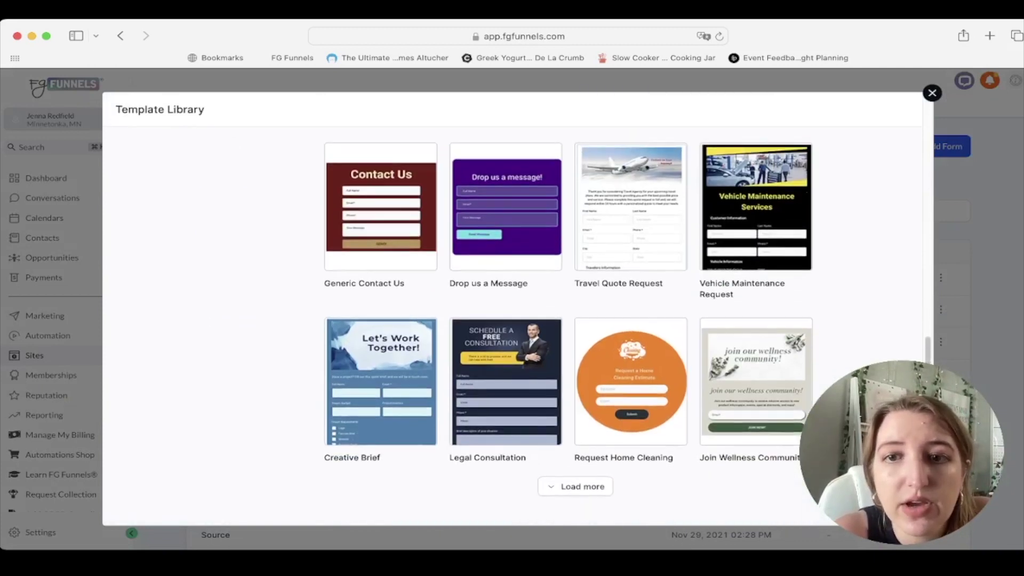
key(Escape)
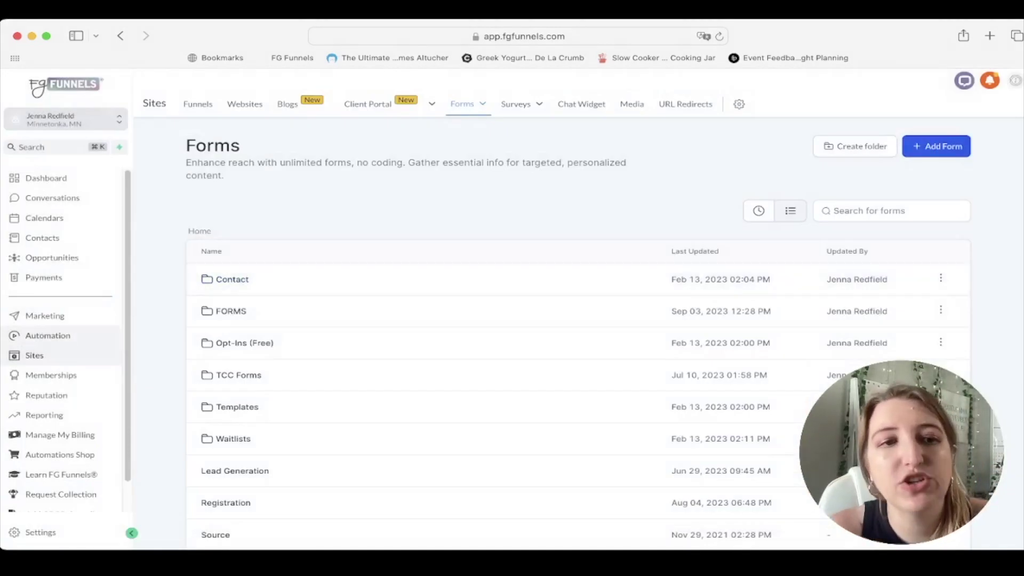
Review the Contact Form workflow in the Contact Form folder, then return to the workflow list and open Payments
click(47, 335)
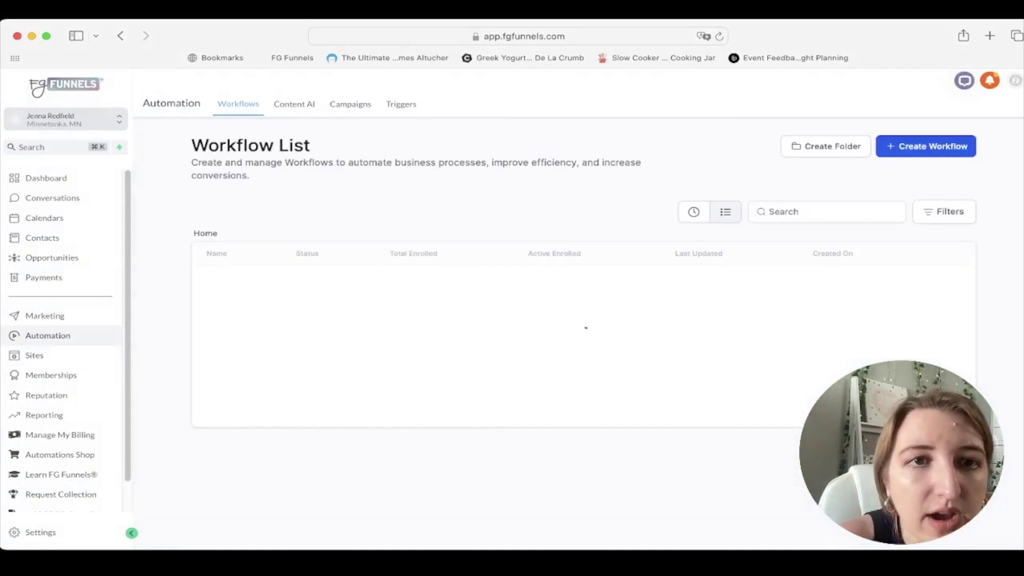
click(246, 336)
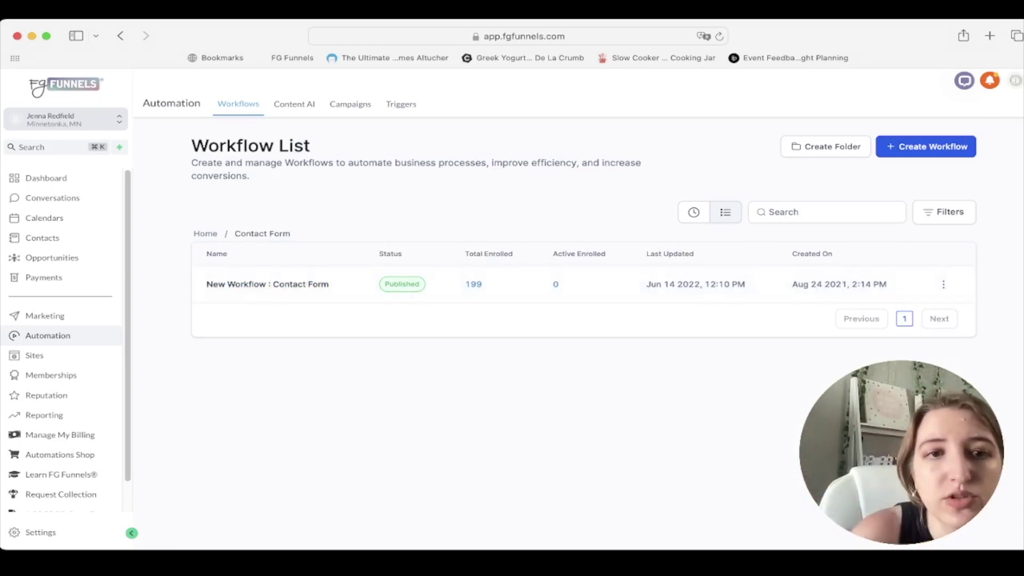
click(267, 284)
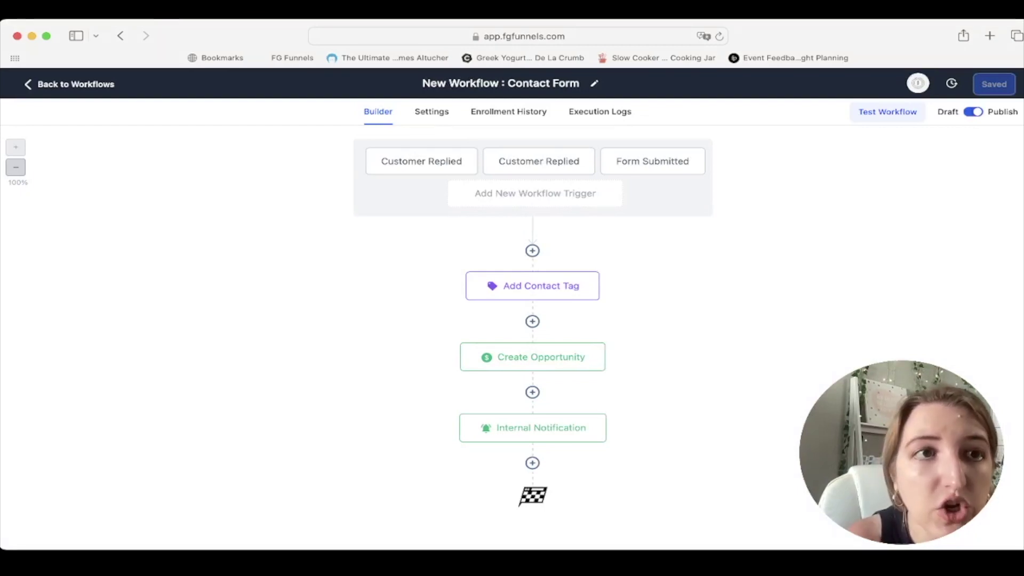
click(76, 84)
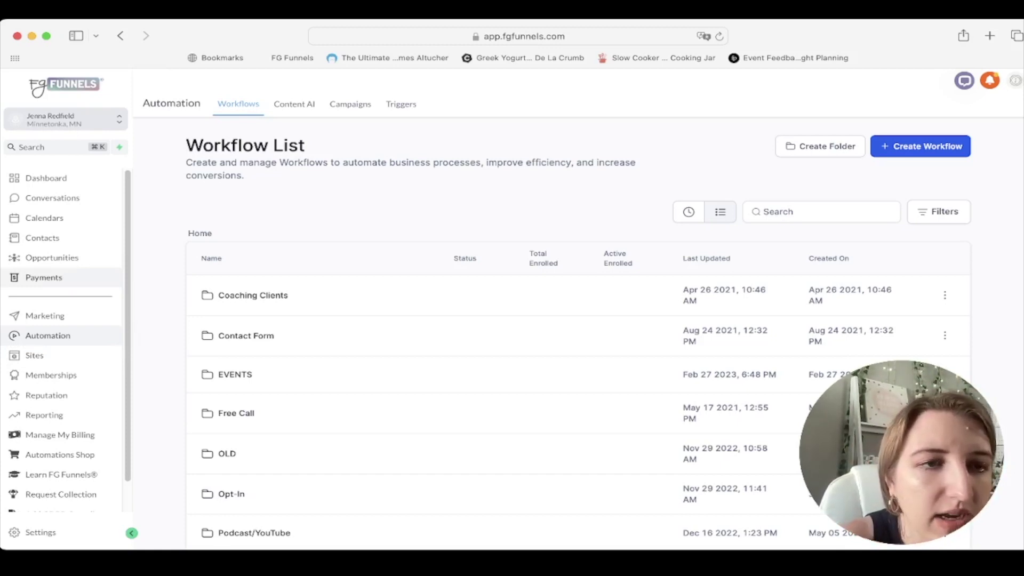
click(44, 277)
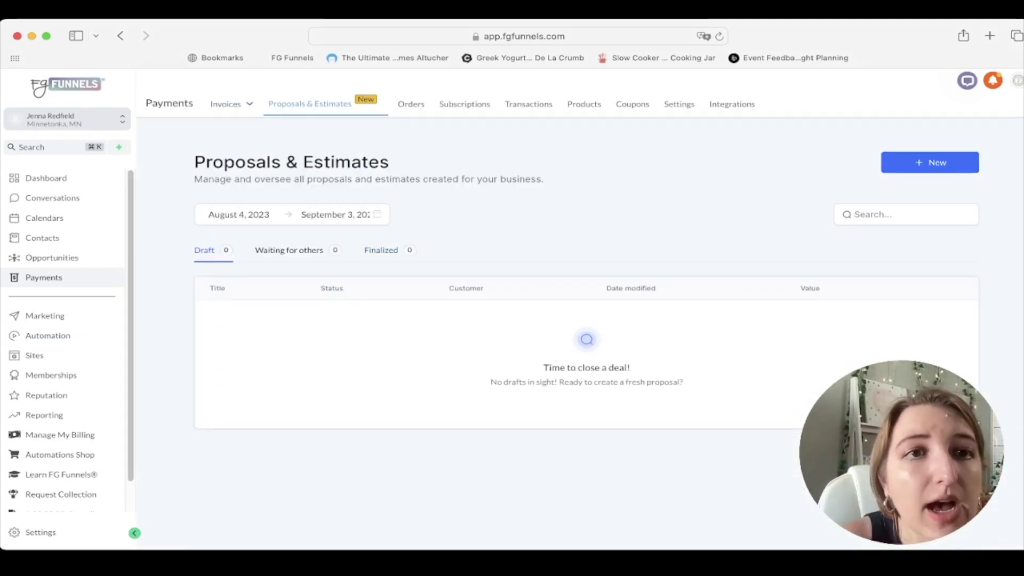
Switch back to Notion's Client Portal (Original) page with its September 2023 Content Calendar
mouse_move(227, 104)
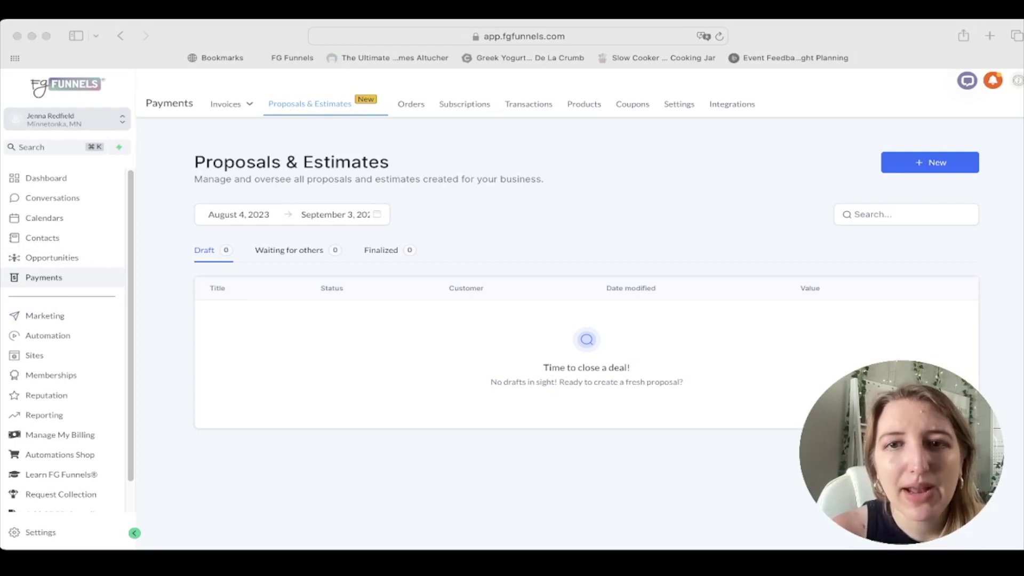
key(super+Tab)
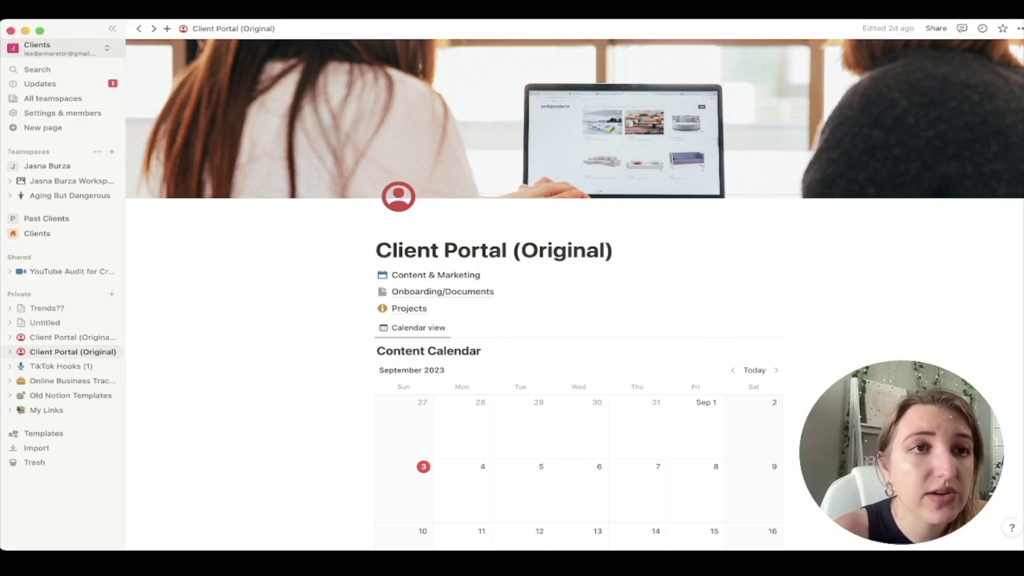
Bring up the Notion workspace switcher, then dismiss it without changing workspaces
click(59, 48)
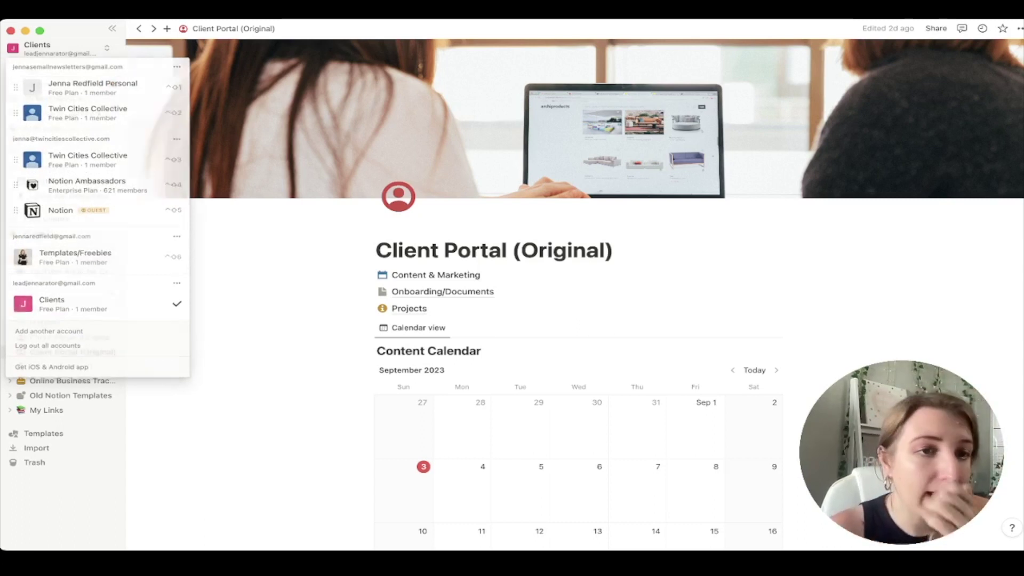
key(Escape)
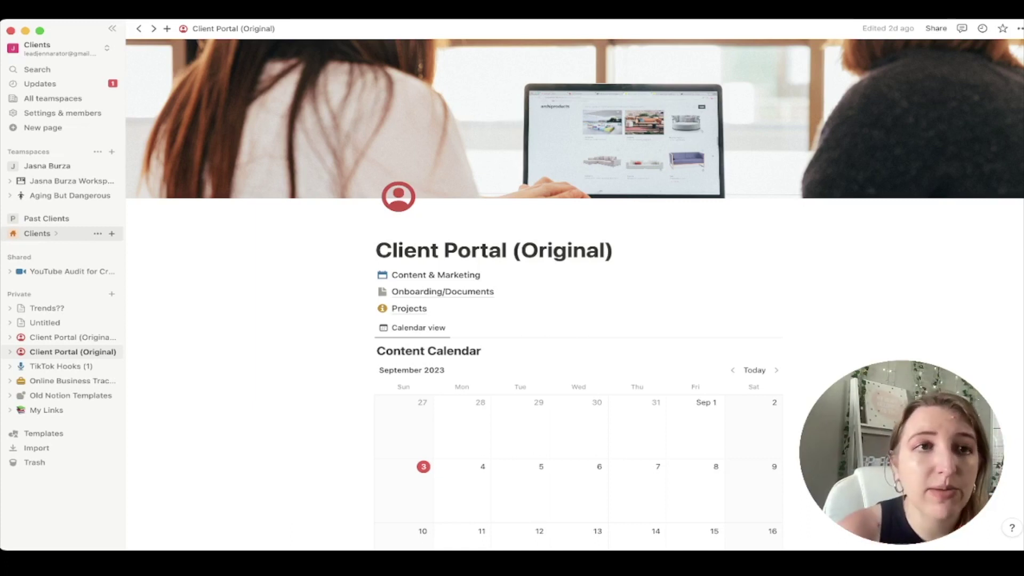
Switch to the Templates/Freebies workspace, collapse the sidebar, and preview Client Operations in side peek
key(super+shift+2)
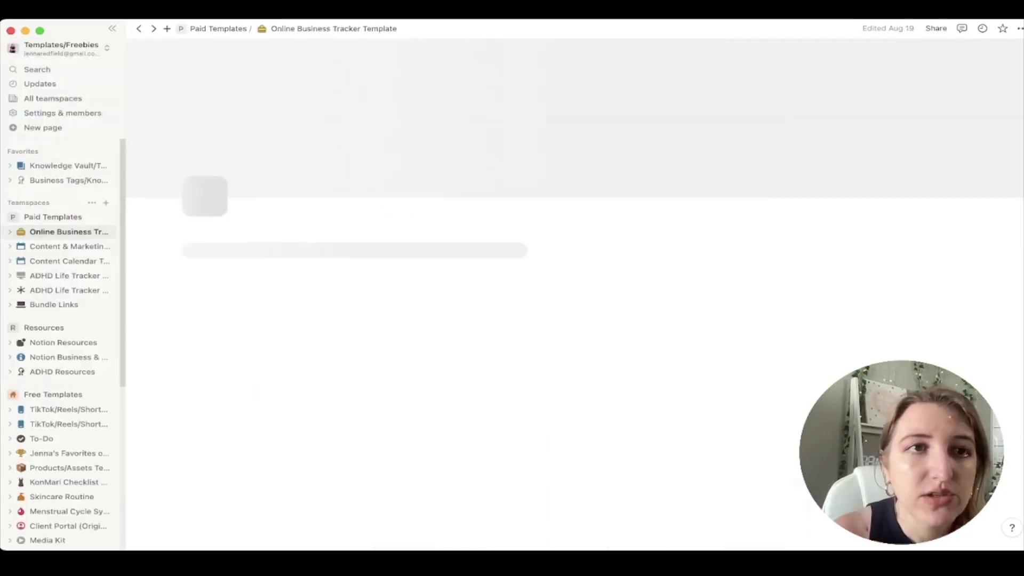
click(113, 29)
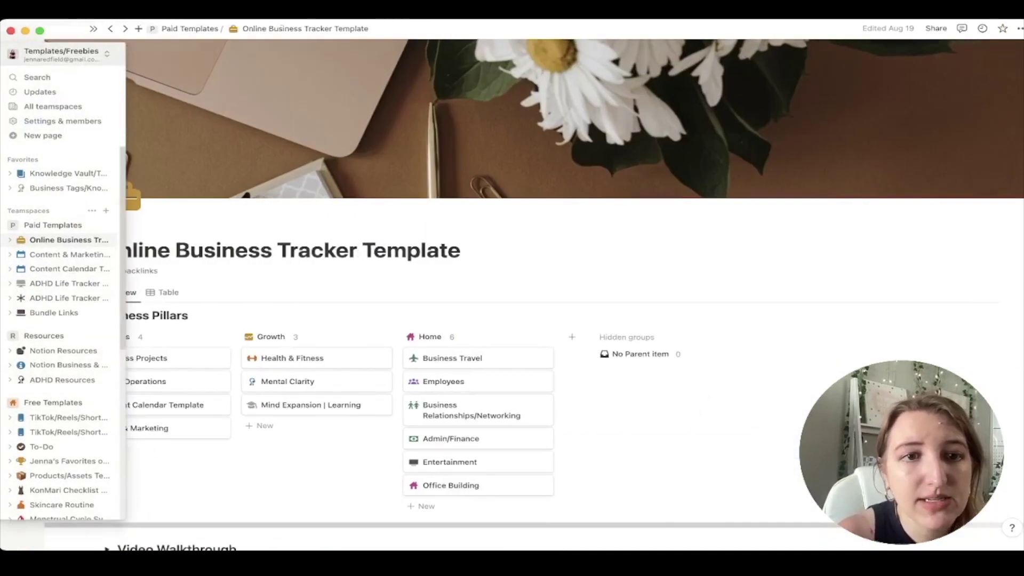
scroll(267, 214, down, 10)
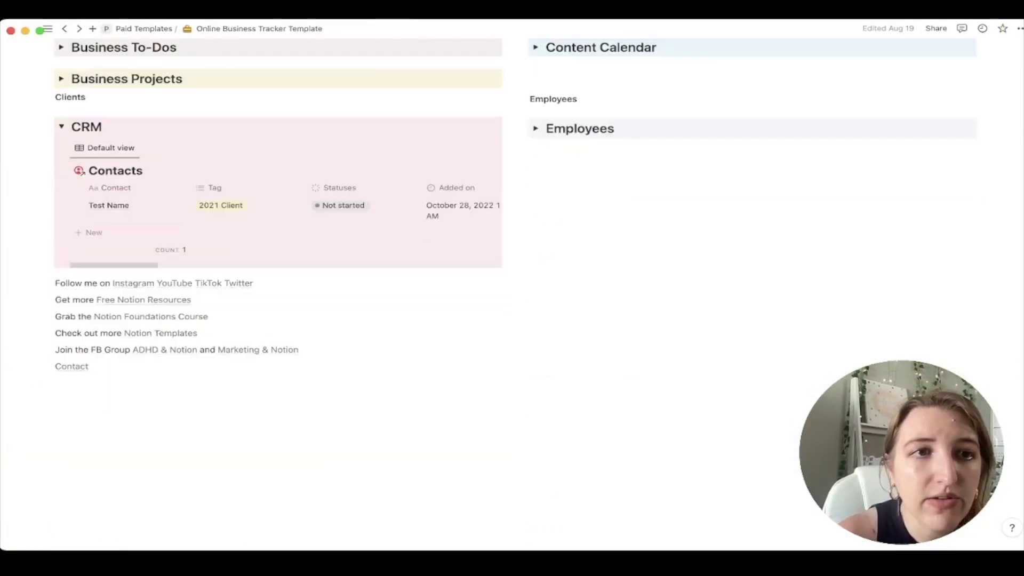
scroll(266, 213, up, 10)
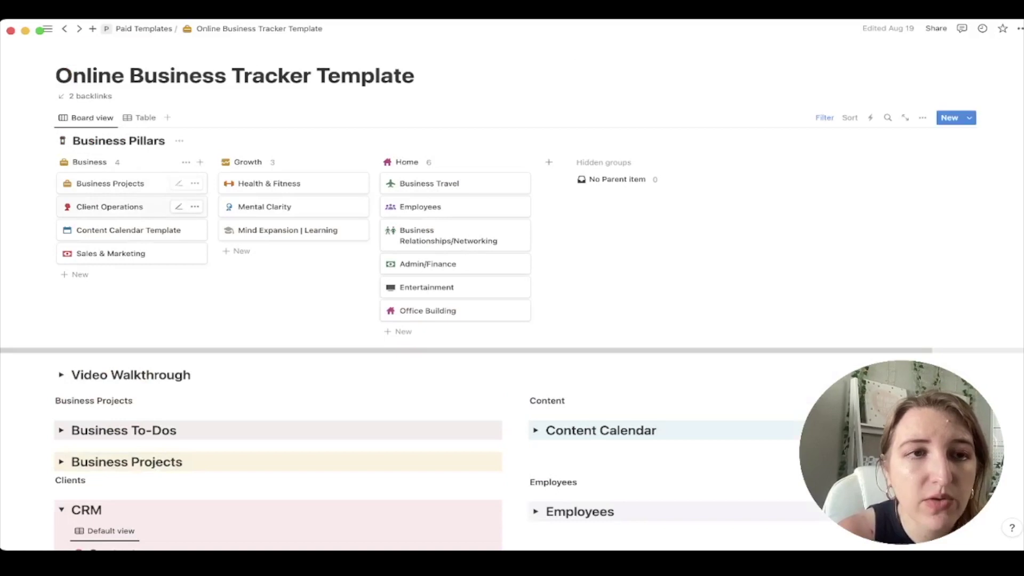
click(122, 207)
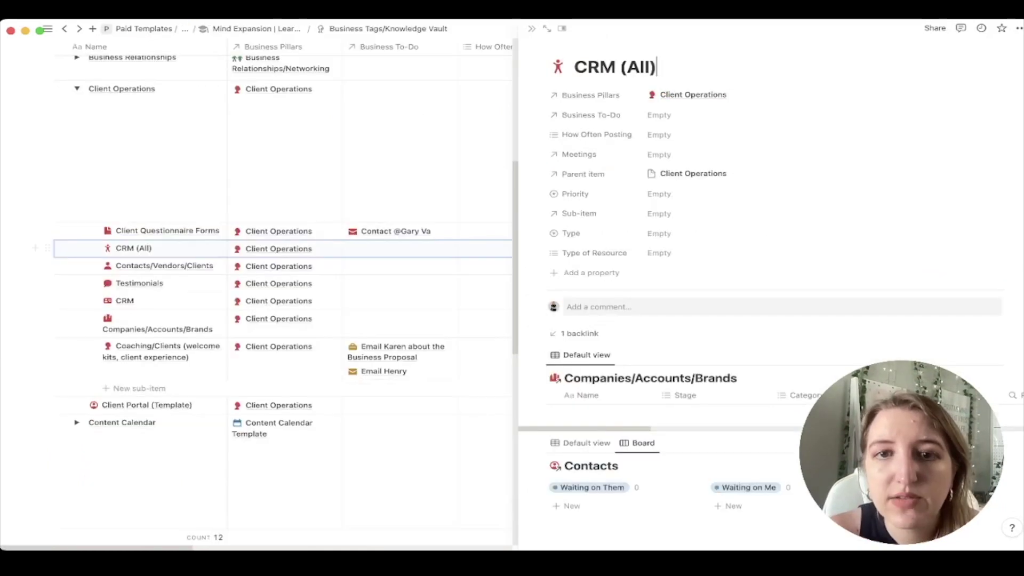
scroll(768, 320, down, 5)
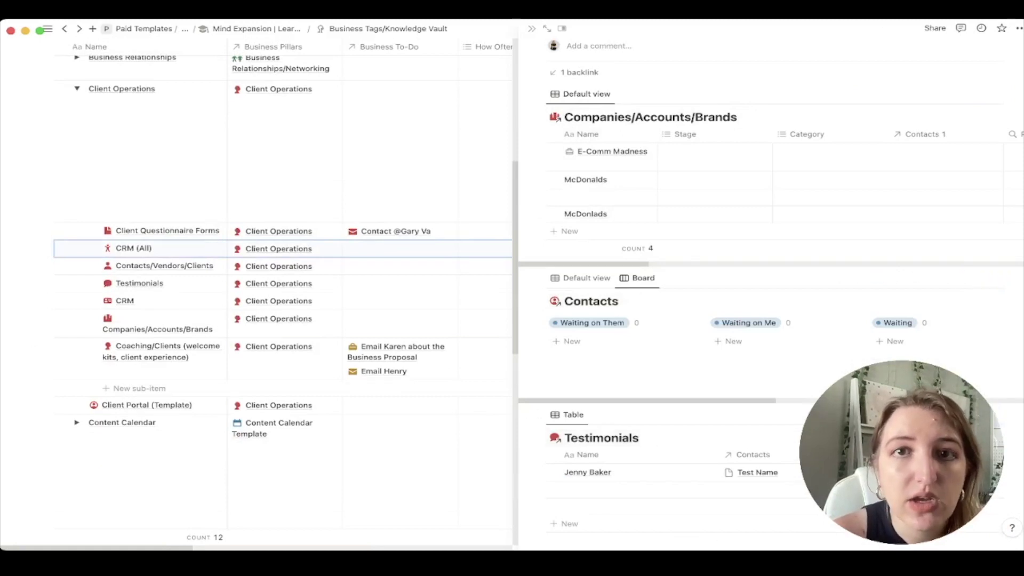
Expand the CRM (All) side peek into a full page
click(547, 28)
scroll(614, 304, down, 10)
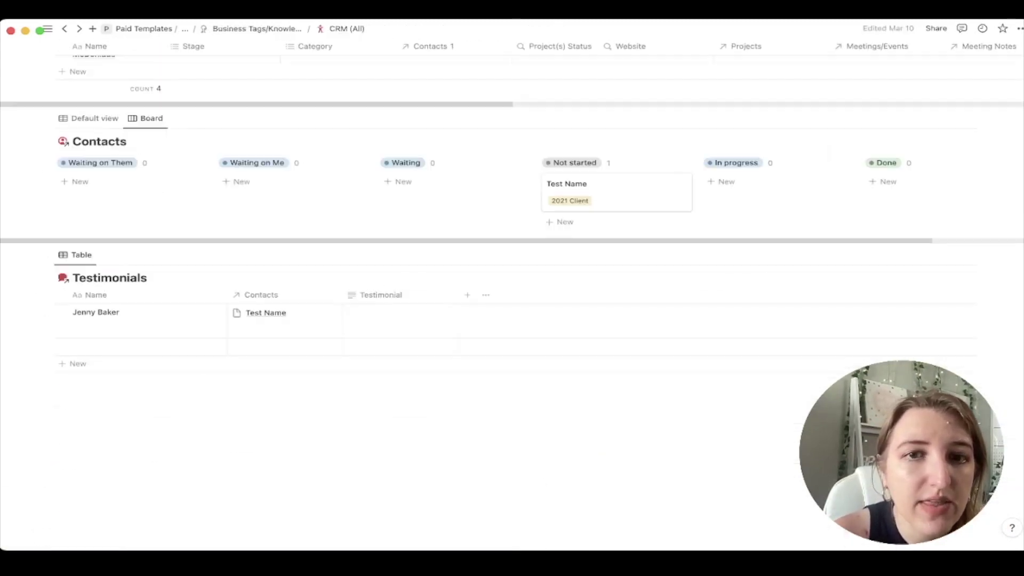
scroll(613, 304, up, 2)
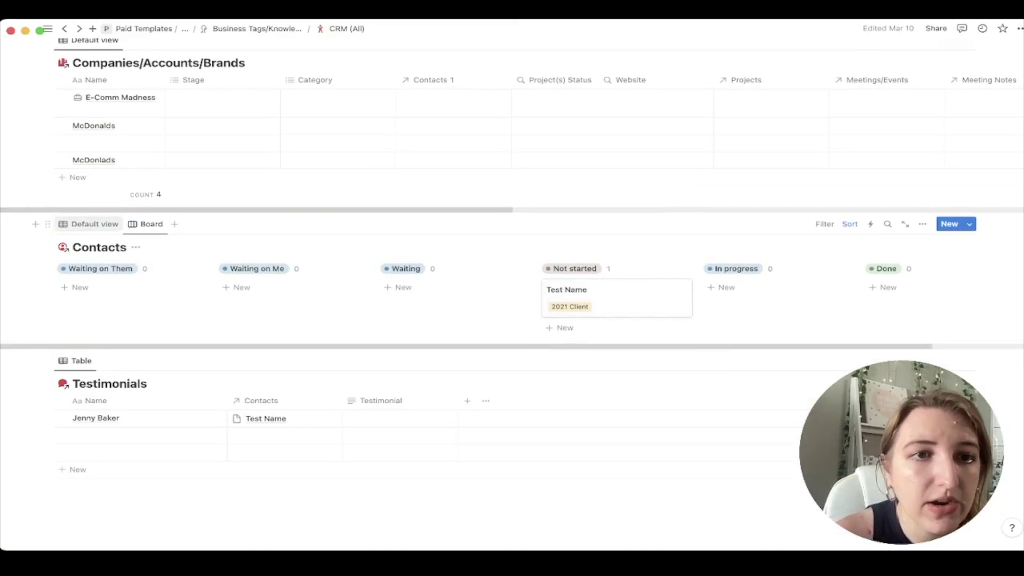
Toggle Contacts between Default view and Board, ending on the table, and check the Has Intake Form options
click(89, 224)
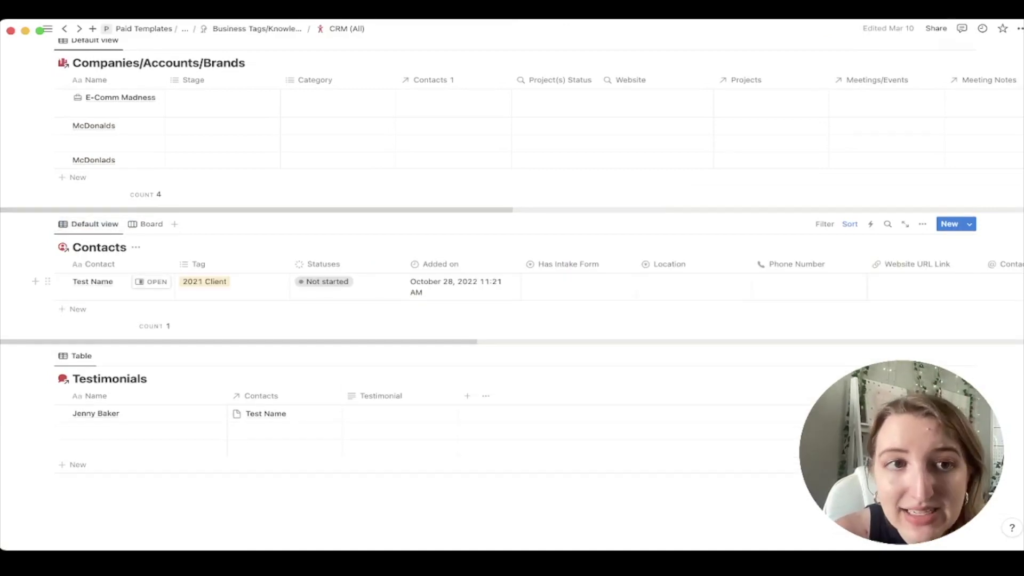
click(145, 224)
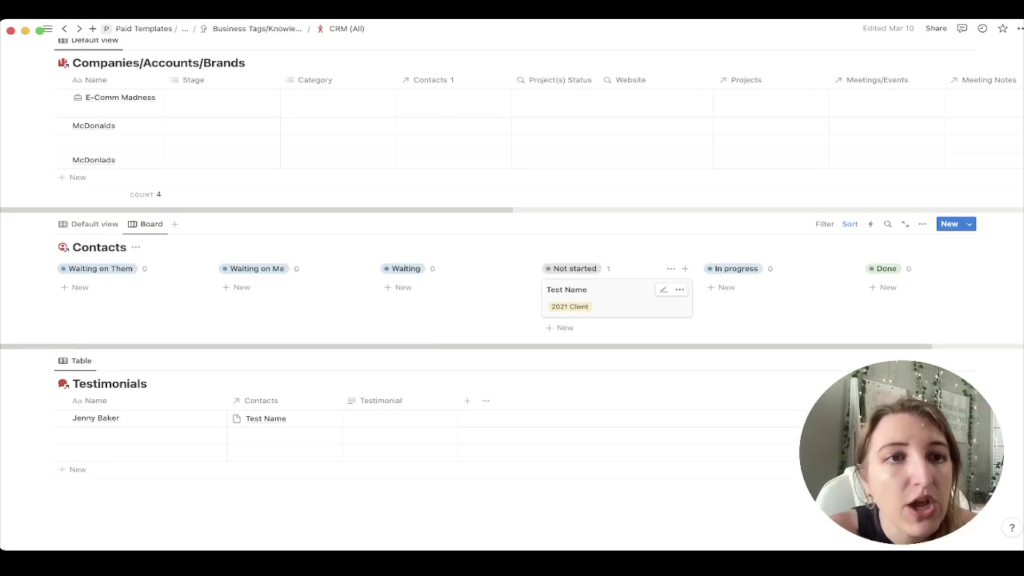
click(88, 224)
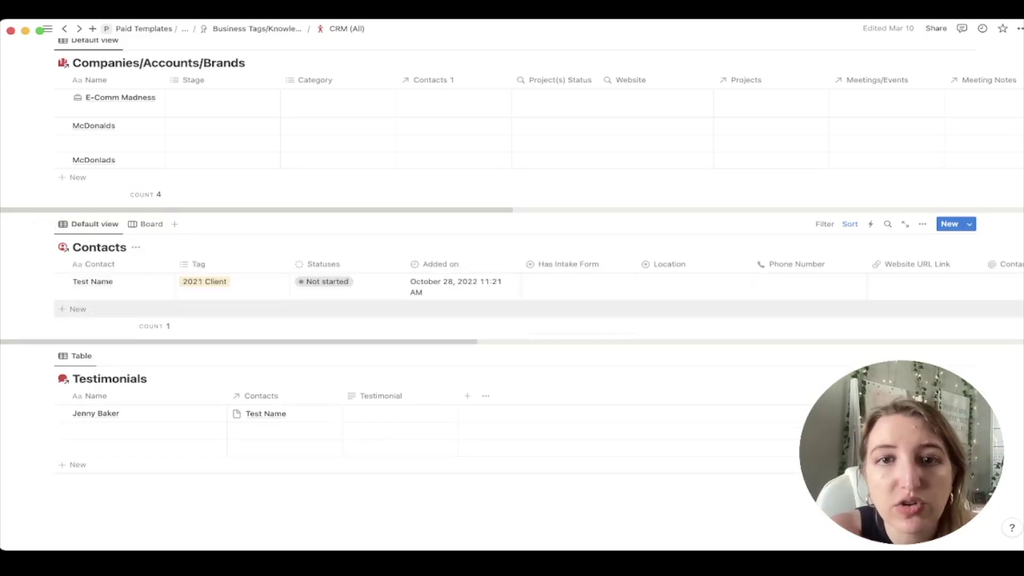
click(578, 286)
key(Escape)
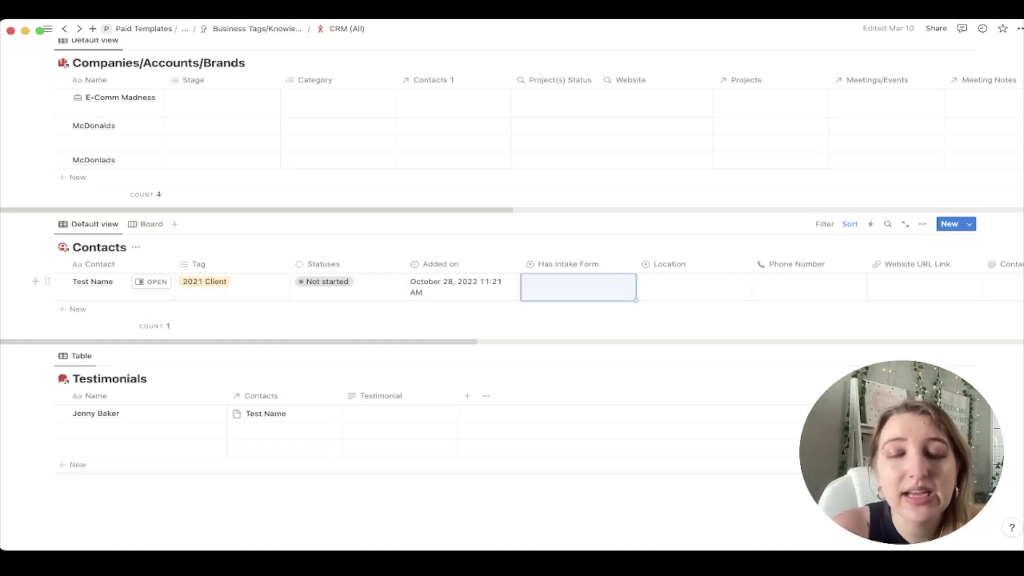
scroll(512, 283, right, 5)
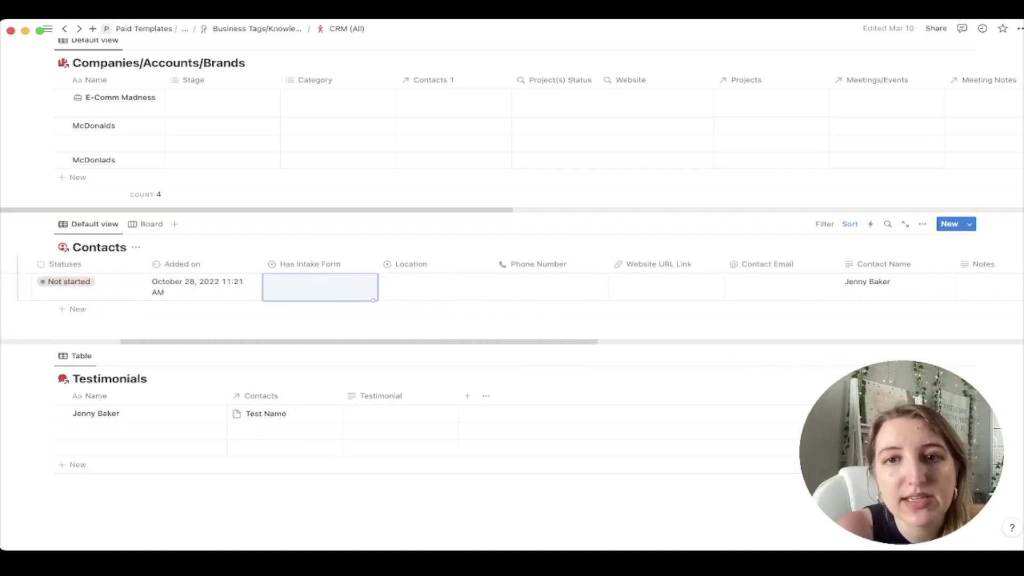
scroll(512, 283, right, 15)
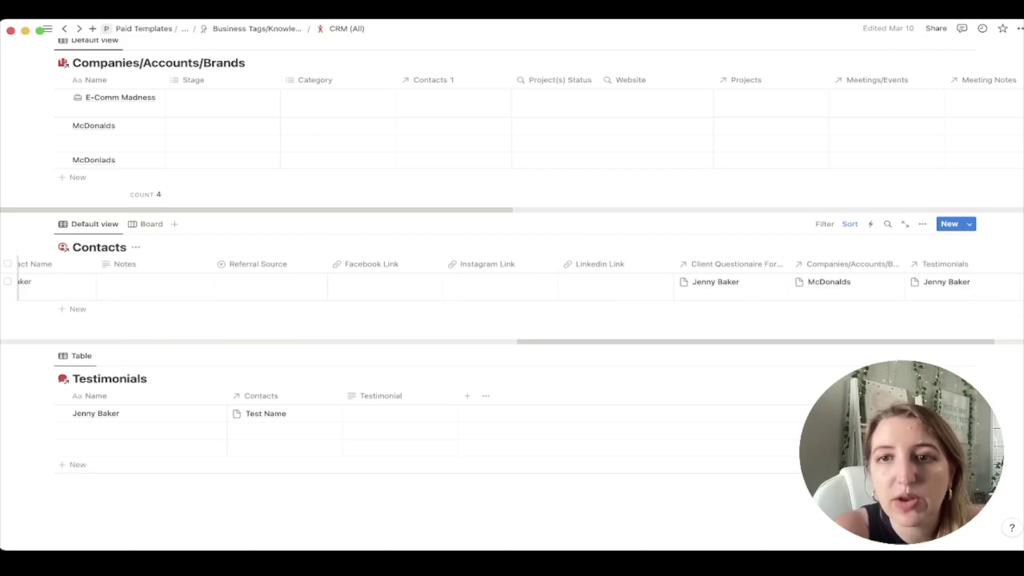
scroll(512, 283, right, 2)
scroll(512, 282, left, 20)
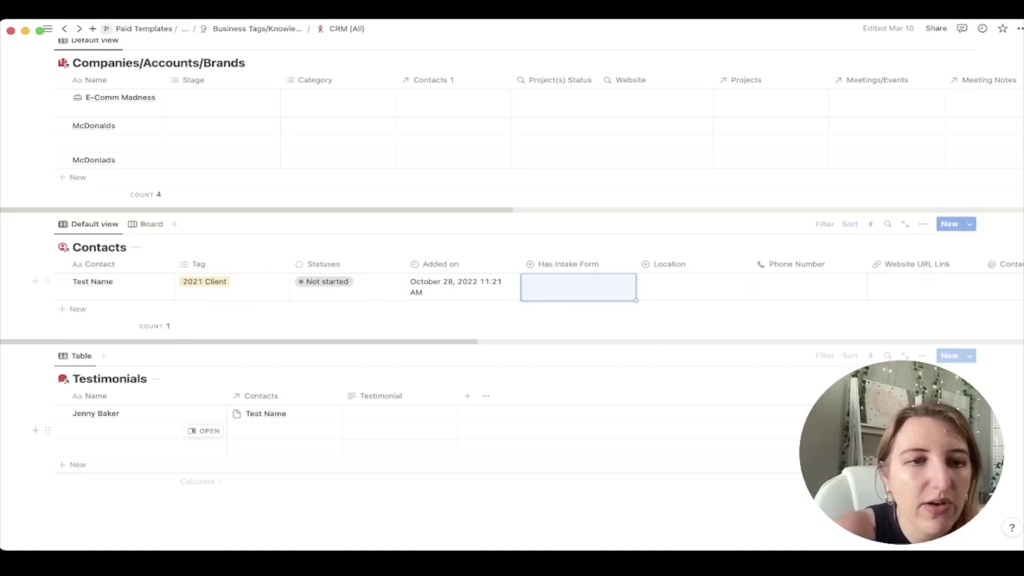
scroll(512, 406, down, 4)
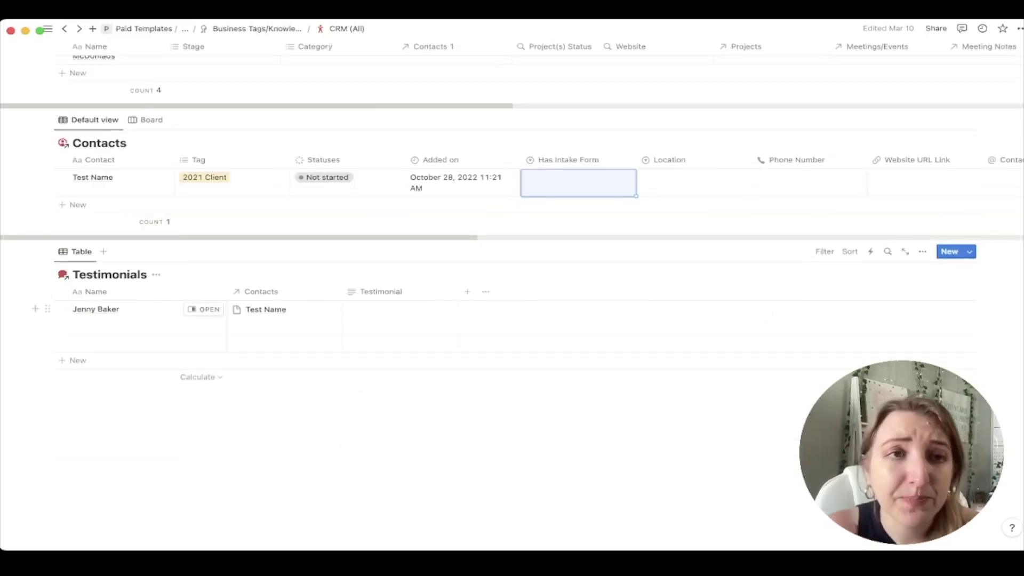
scroll(512, 299, up, 10)
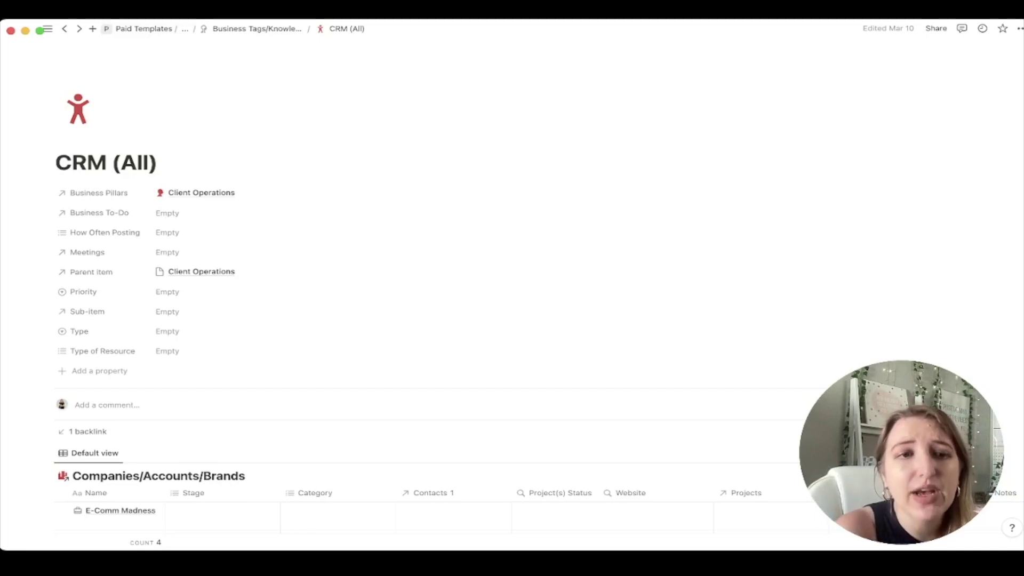
scroll(512, 288, down, 10)
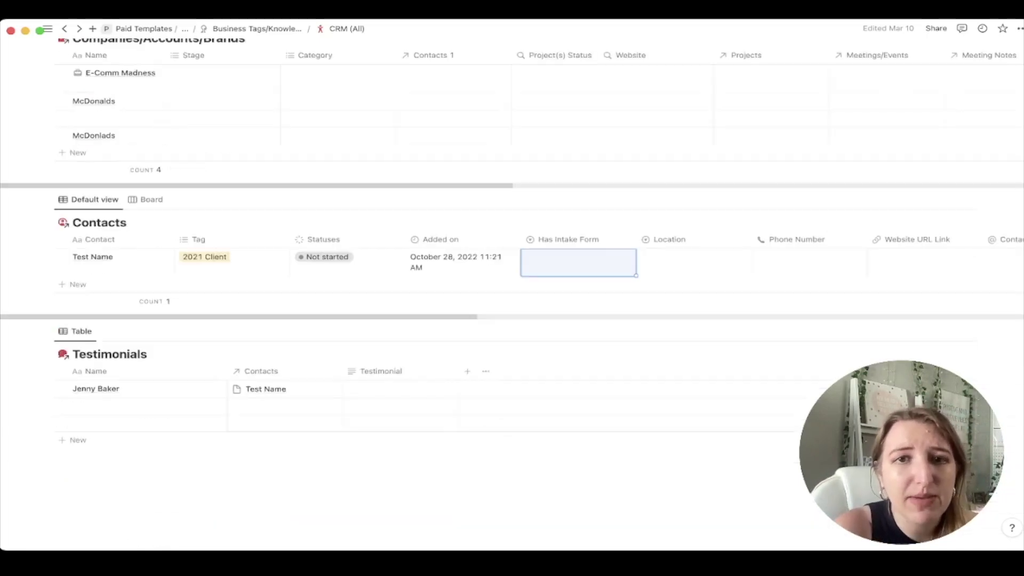